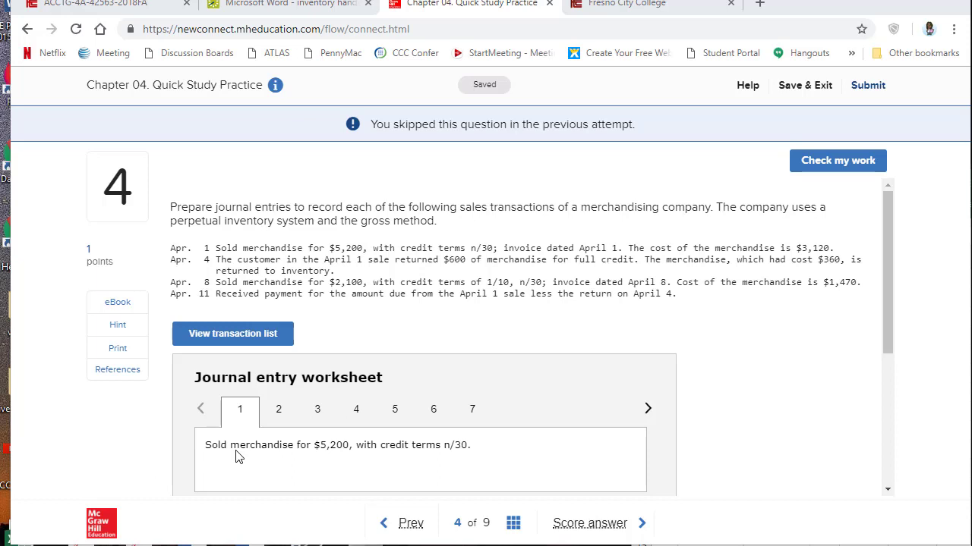
In journal entry 1, debit Accounts receivable for 5,200 on the first line.
scroll(238, 456, "down", 1)
scroll(238, 400, "down", 1)
scroll(238, 400, "down", 1)
left_click(288, 394)
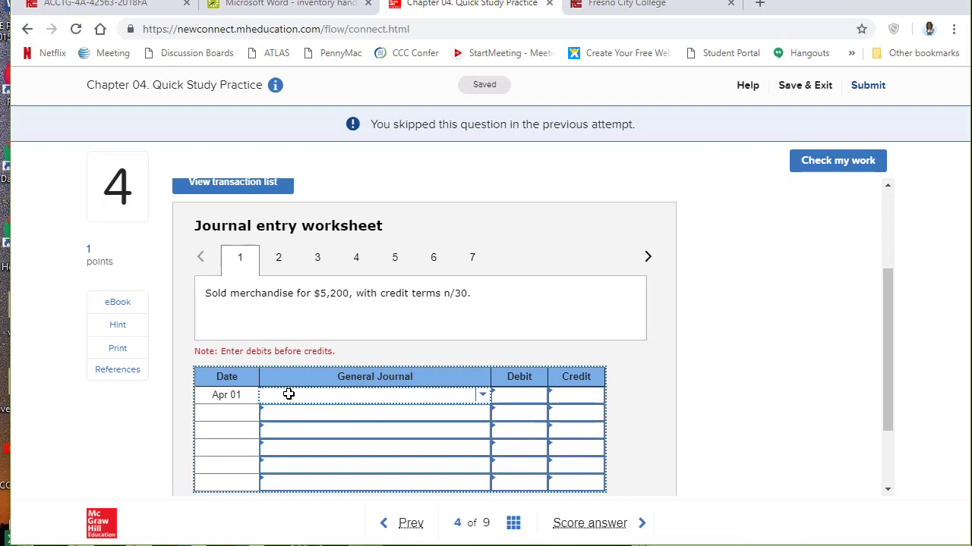
type("Accoun")
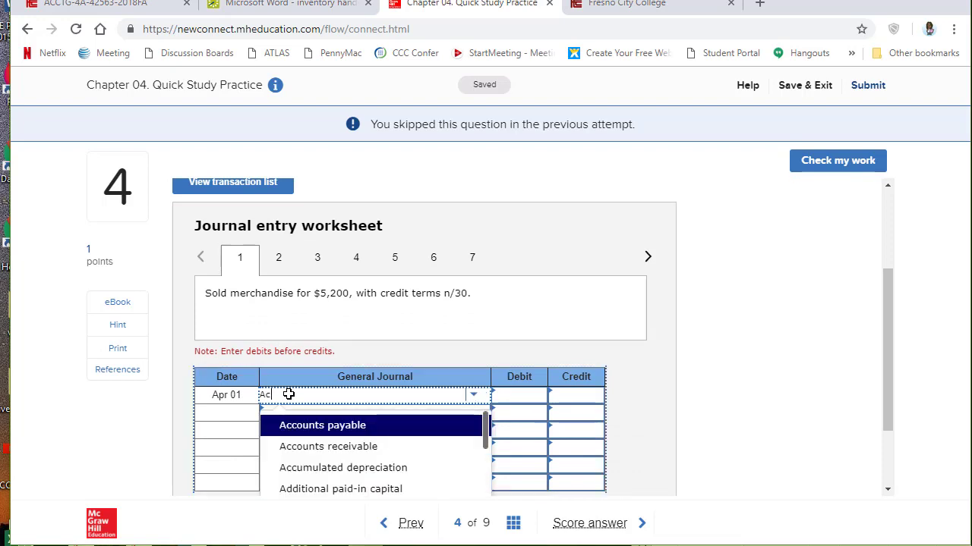
left_click(337, 447)
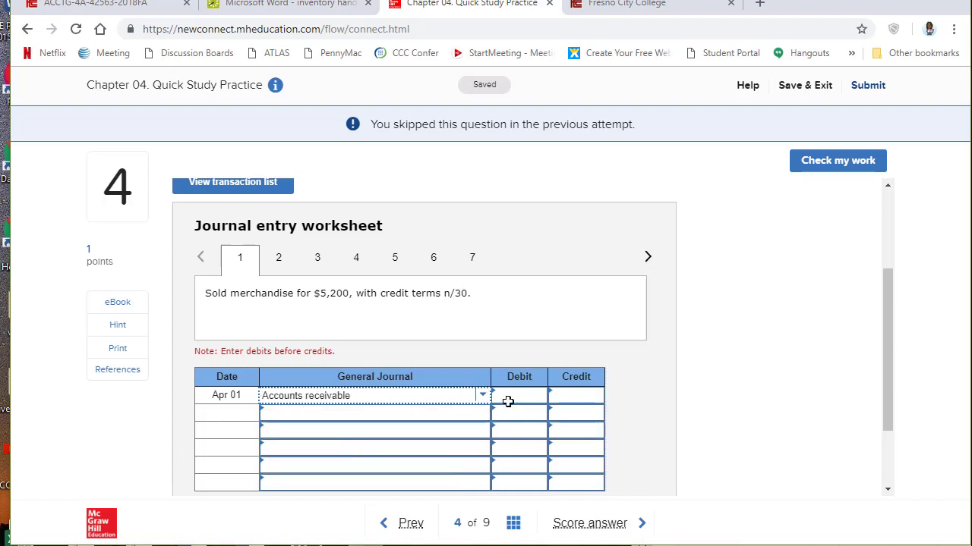
left_click(519, 400)
type("5200")
Credit Sales for 5,200 on the second line of entry 1 and record the entry.
left_click(444, 419)
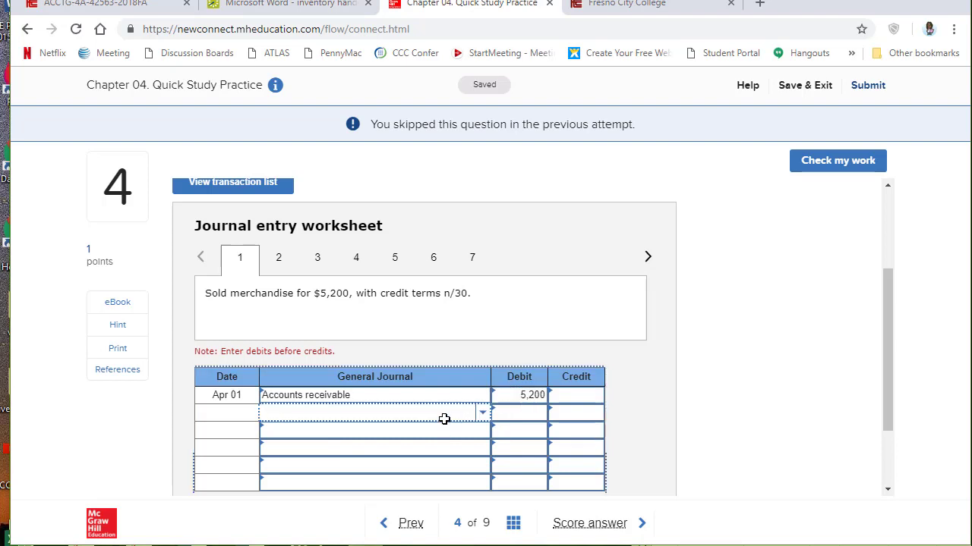
type("Sales")
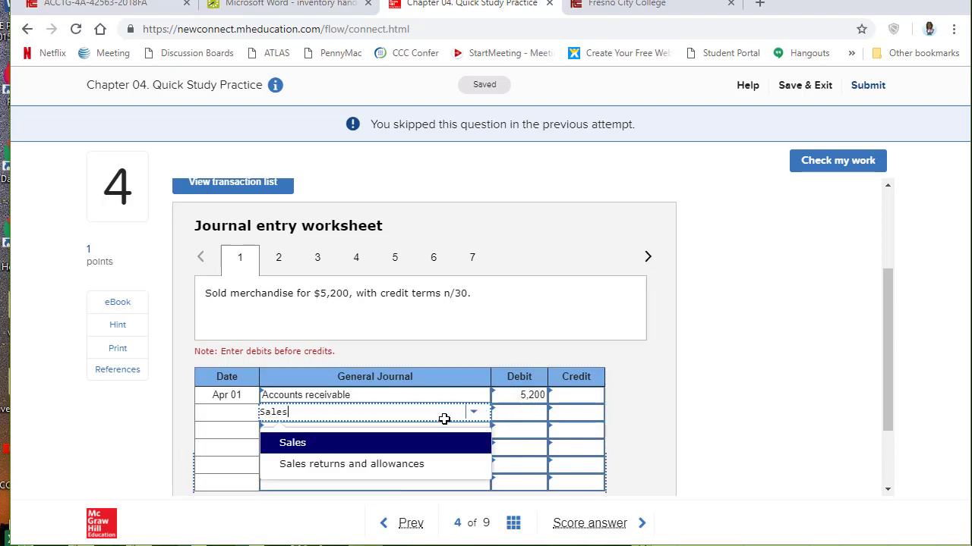
left_click(392, 444)
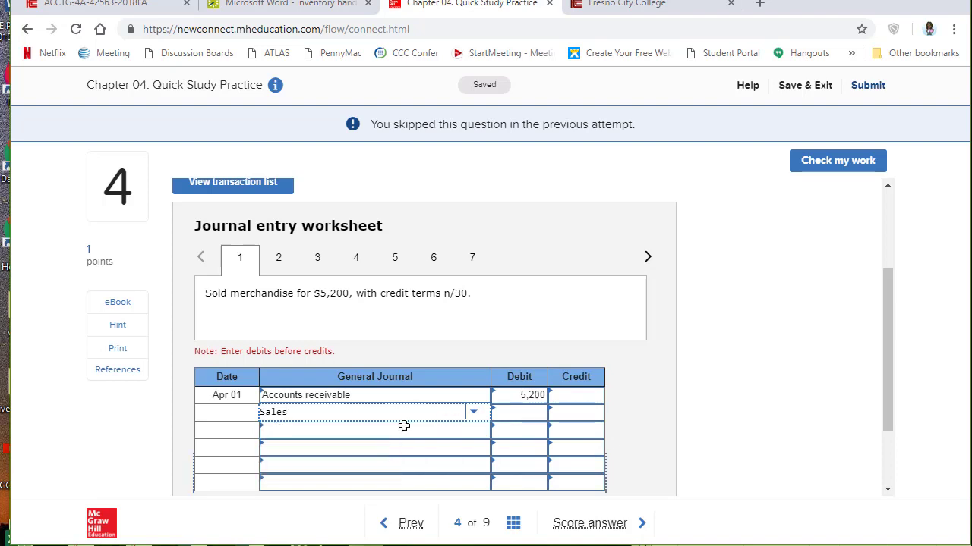
left_click(564, 414)
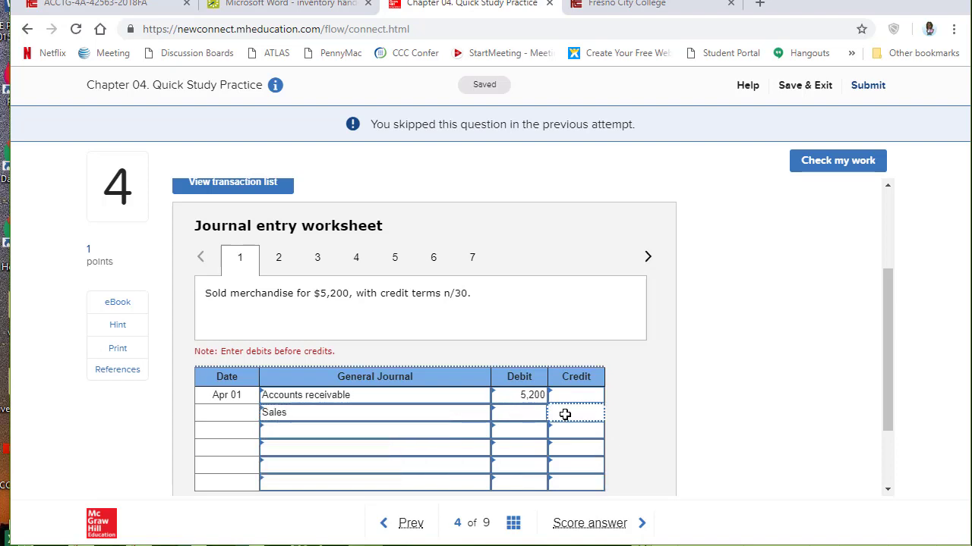
type("5,2")
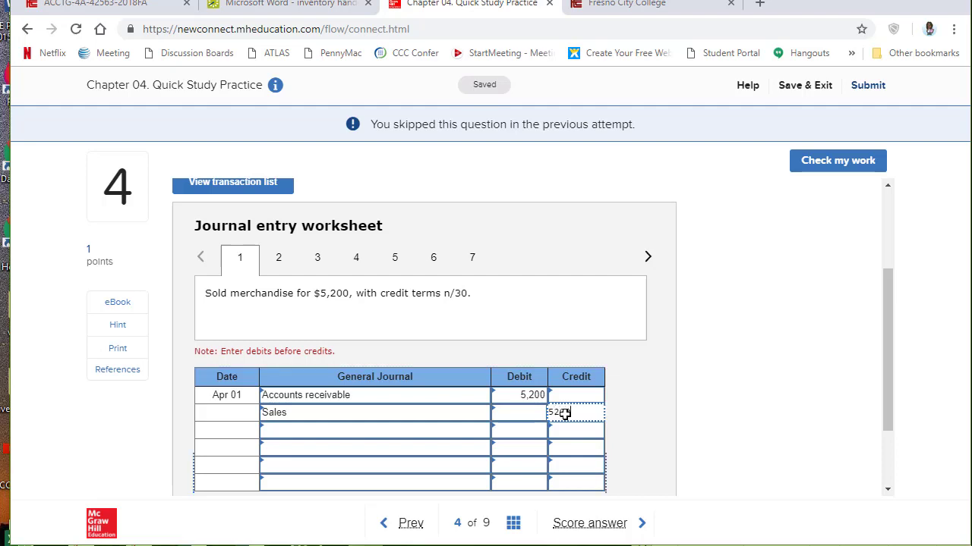
type("00")
left_click(635, 402)
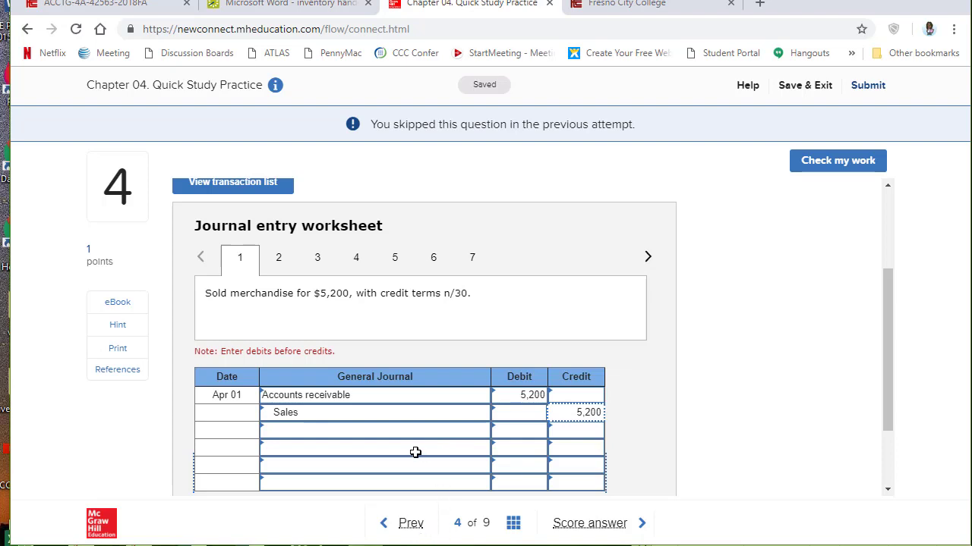
scroll(410, 451, "down", 1)
left_click(273, 452)
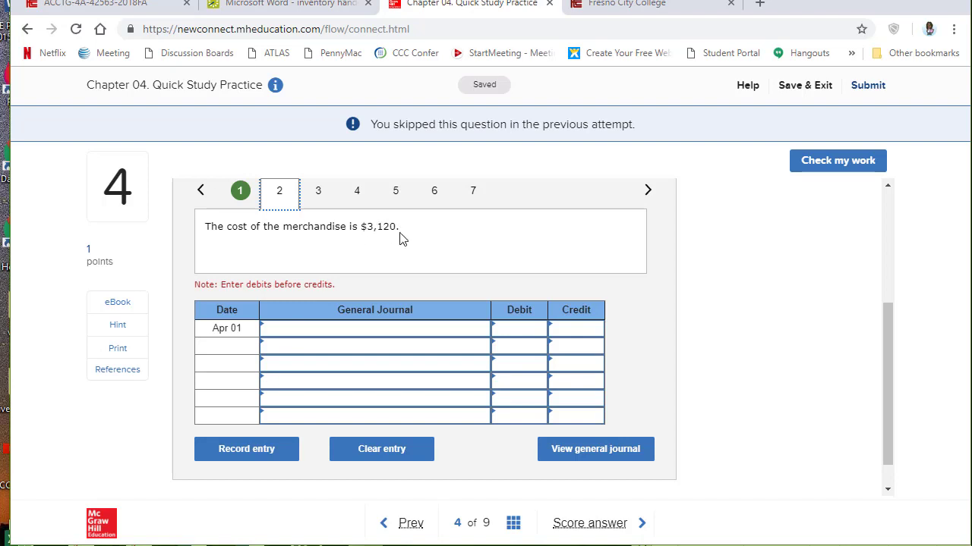
In entry 2, enter 3,120 as the first line's debit and 3,120 as the second line's credit.
left_click(518, 324)
type("3,12")
type("0")
left_click(565, 351)
left_click(566, 346)
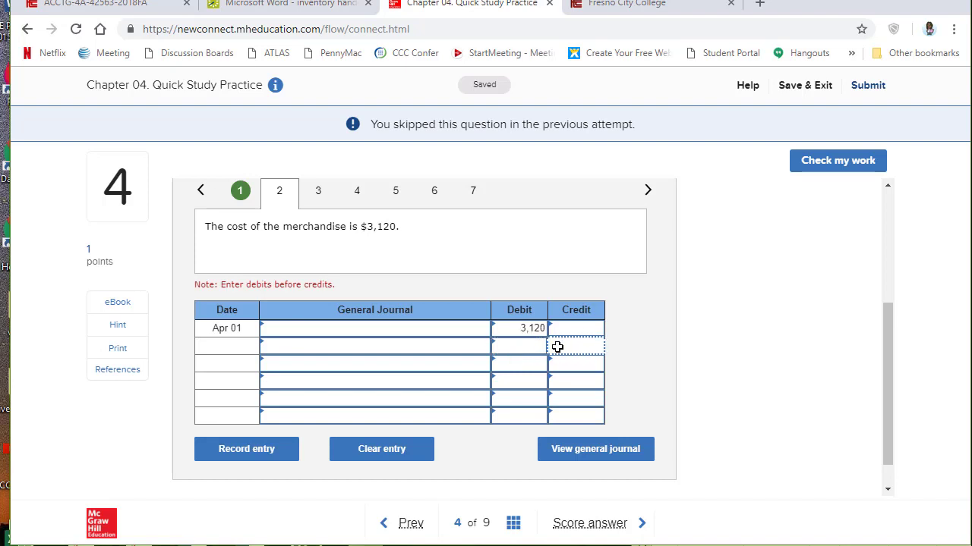
type("3120")
Set the account on the debit line of entry 2 to Cost of goods sold.
left_click(336, 327)
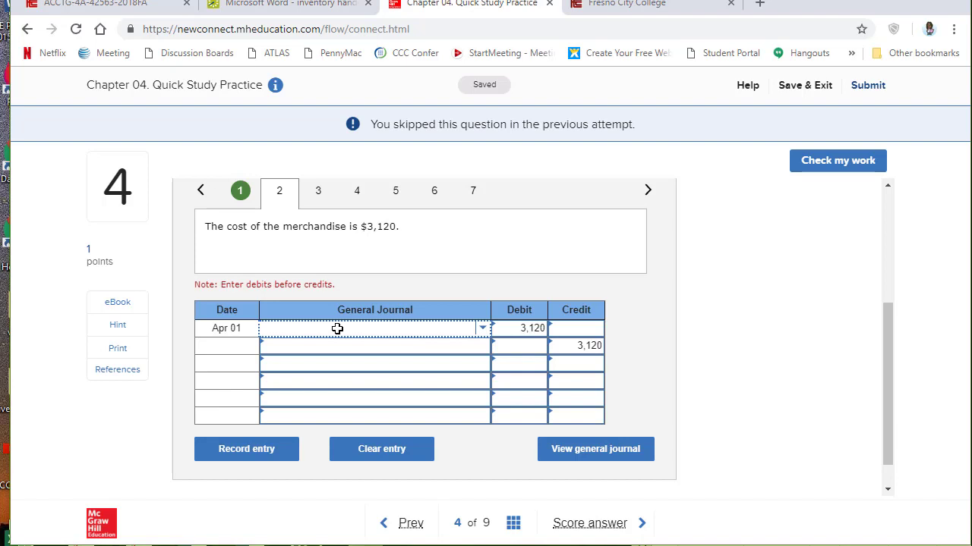
type("cost of ")
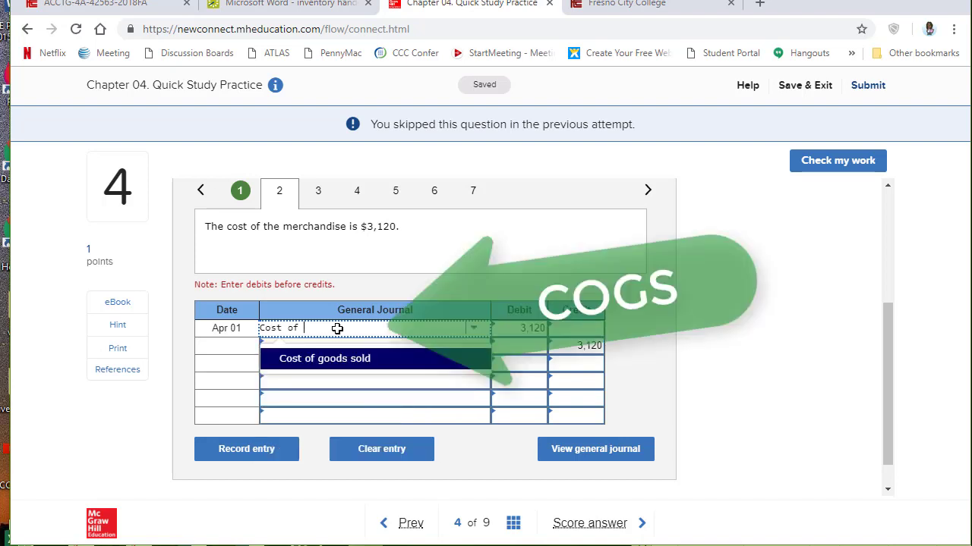
type("Goods")
left_click(338, 357)
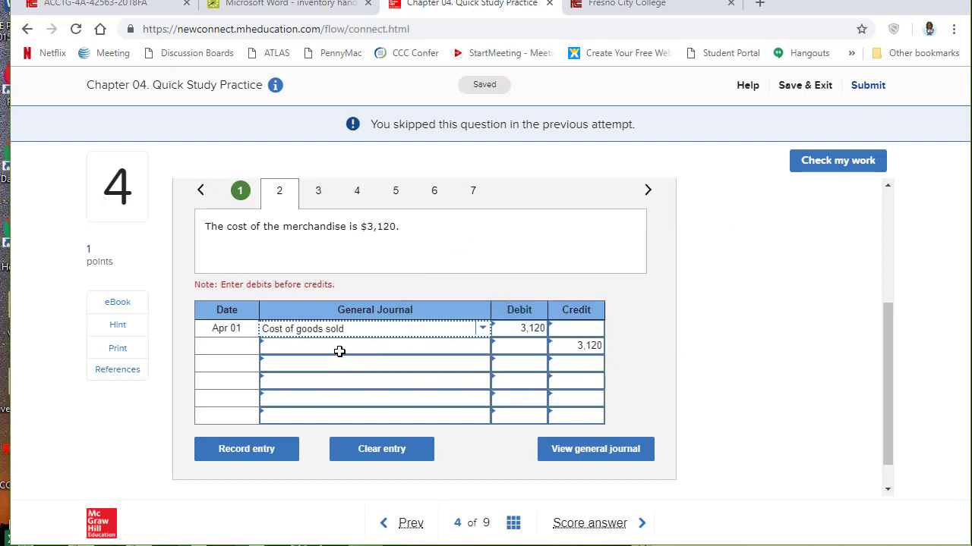
Set the account on the credit line of entry 2 to Merchandise inventory and record the entry.
left_click(339, 351)
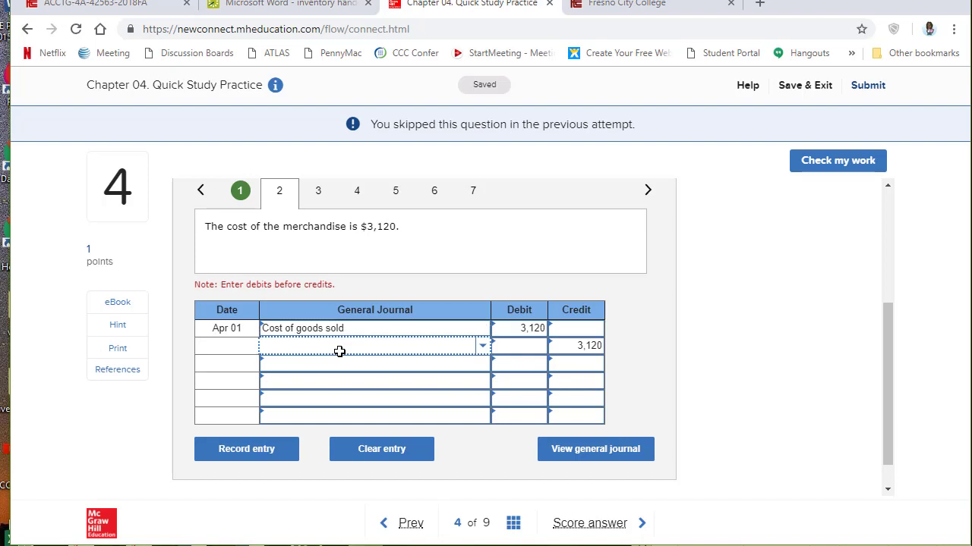
type("Merchandise Inventory")
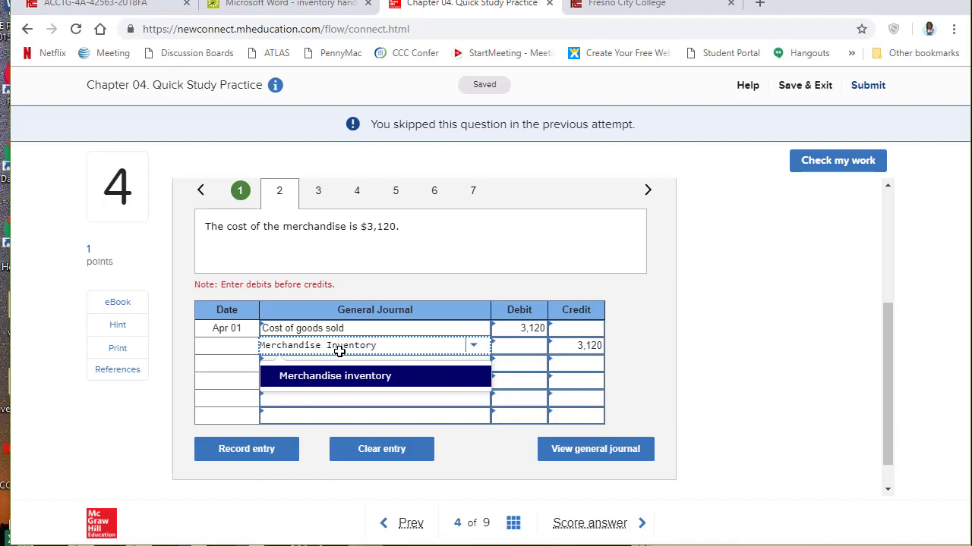
left_click(520, 350)
left_click(458, 348)
type("mer")
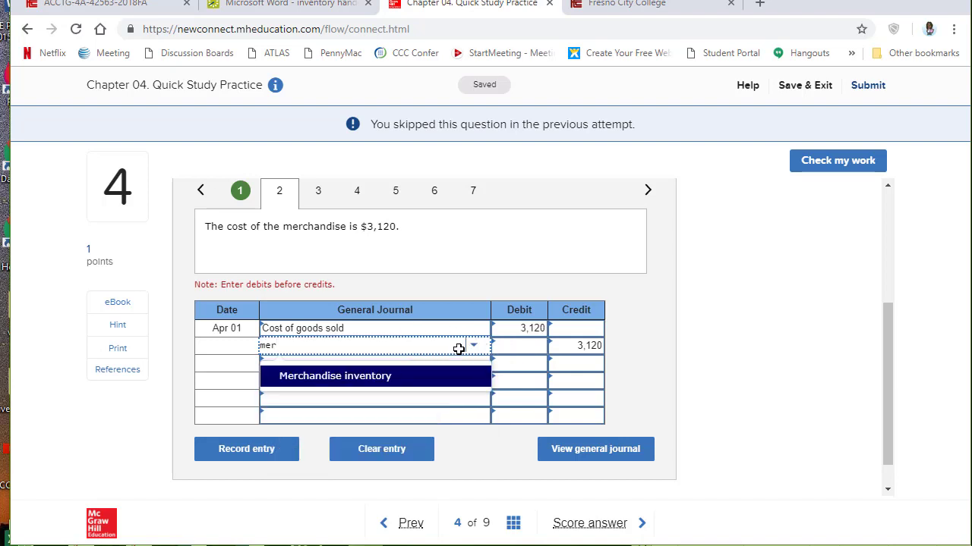
left_click(406, 376)
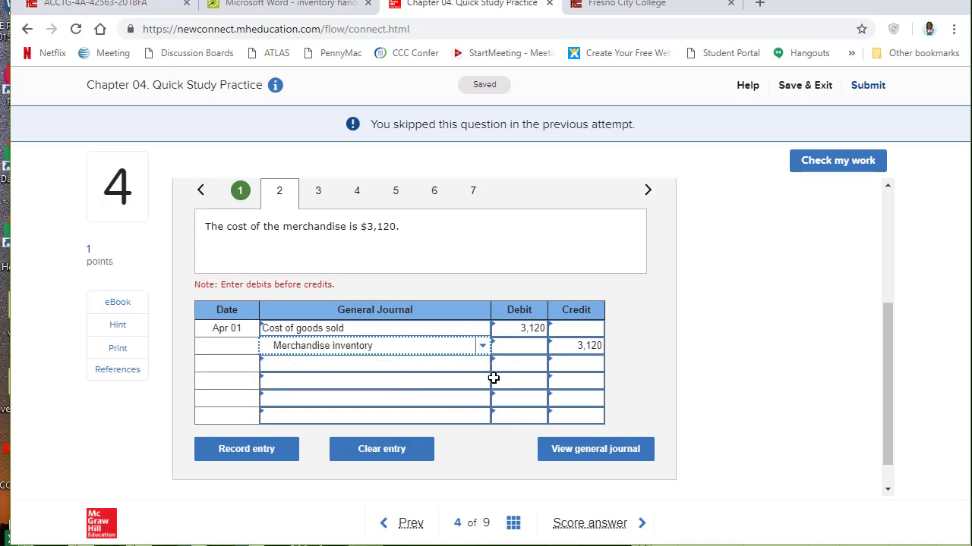
left_click(242, 458)
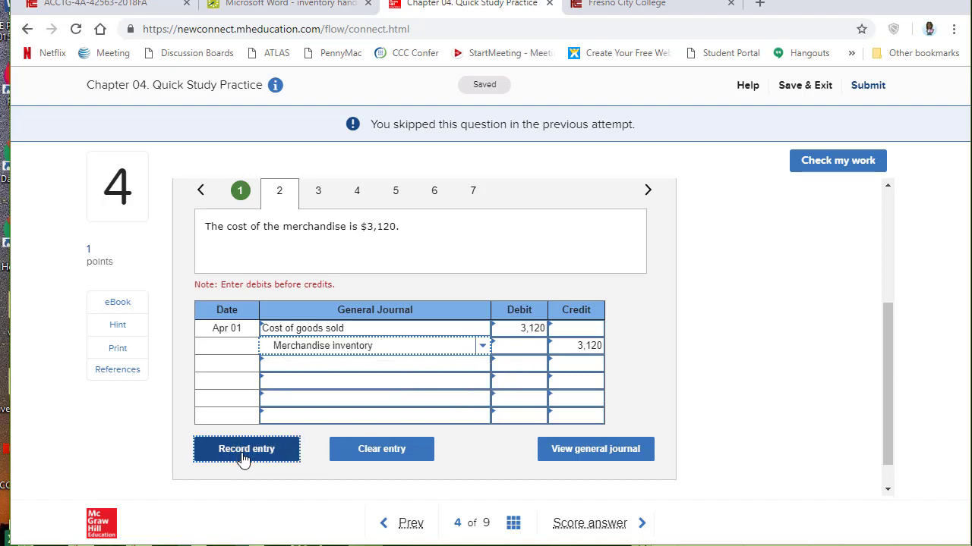
Review the recorded entries 1 and 2, and open entry 3 for the April 4 customer return.
left_click(240, 193)
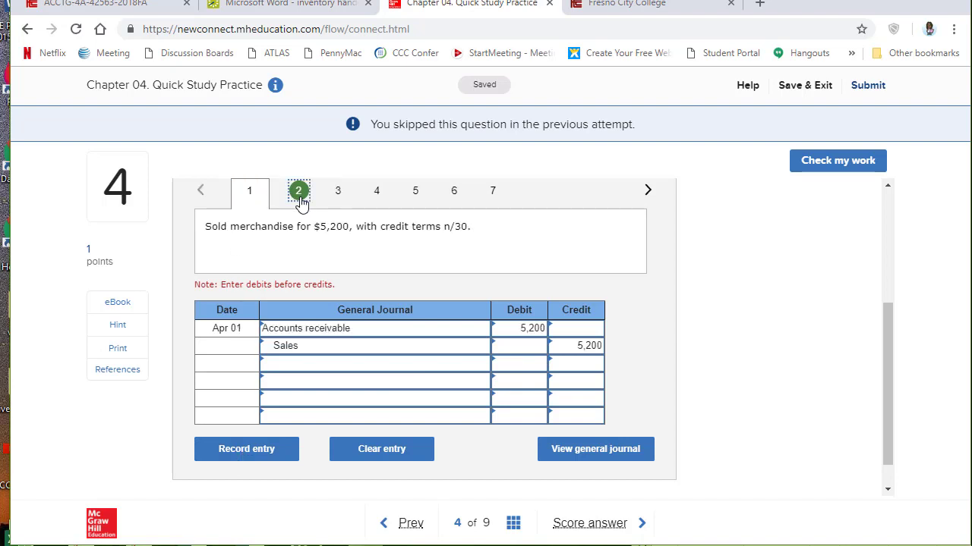
left_click(299, 199)
left_click(339, 199)
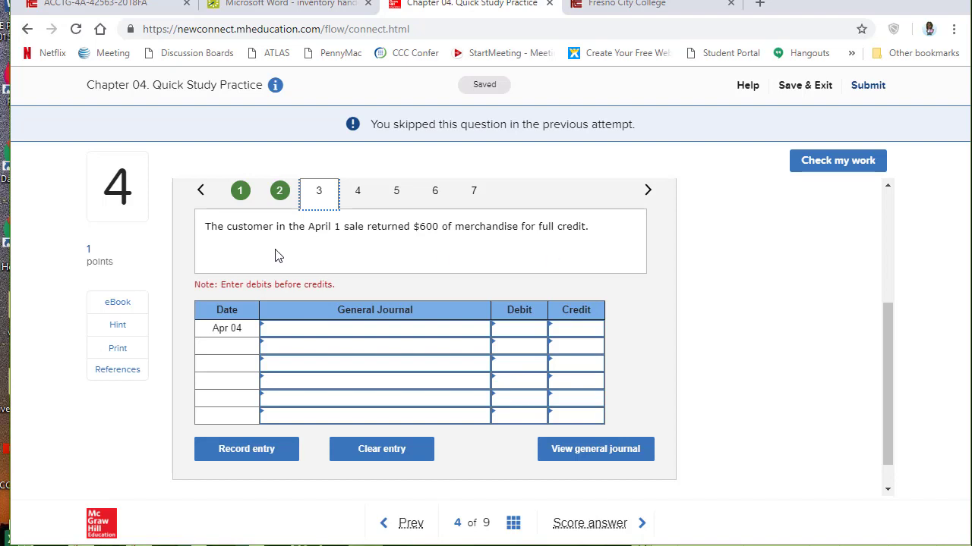
Debit Sales returns and allowances for 600 on the first line of entry 3.
left_click(280, 333)
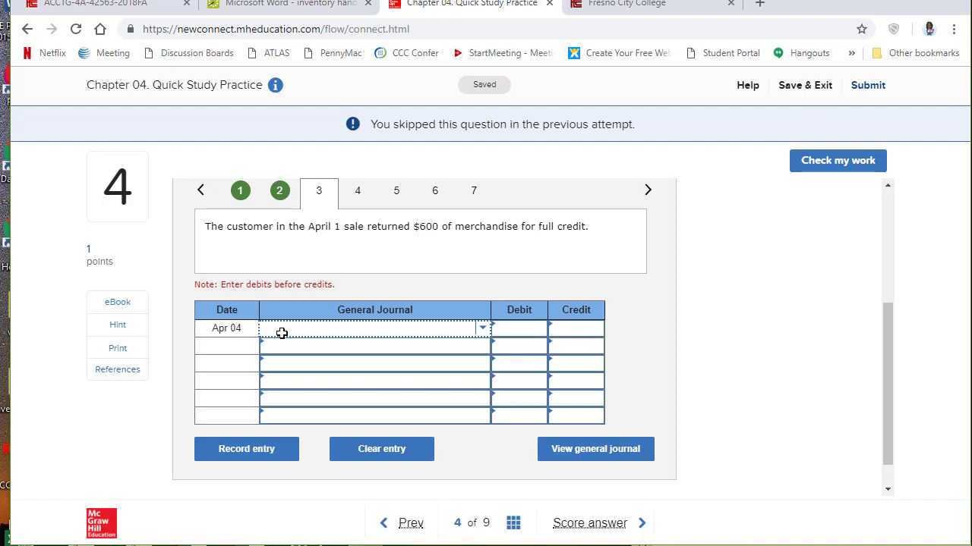
type("Sal")
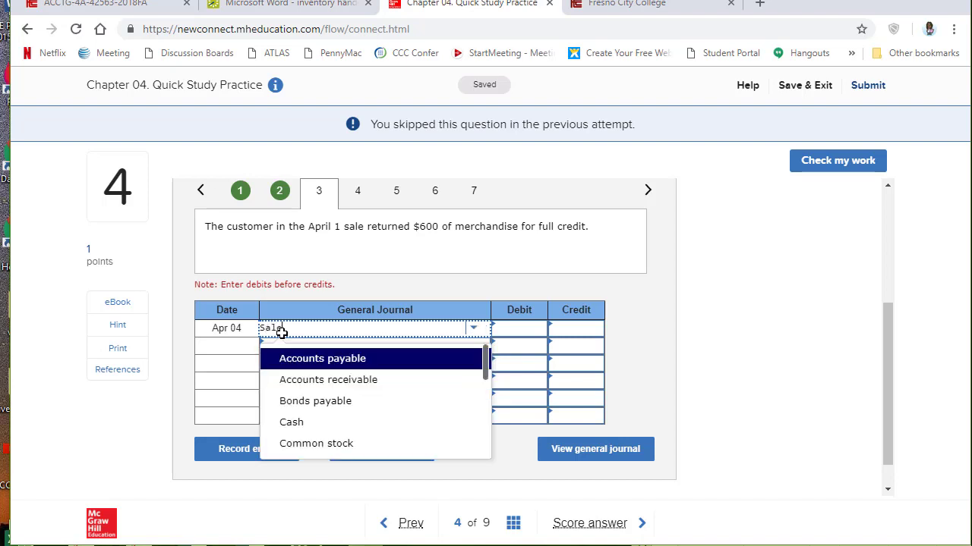
type("es Returns")
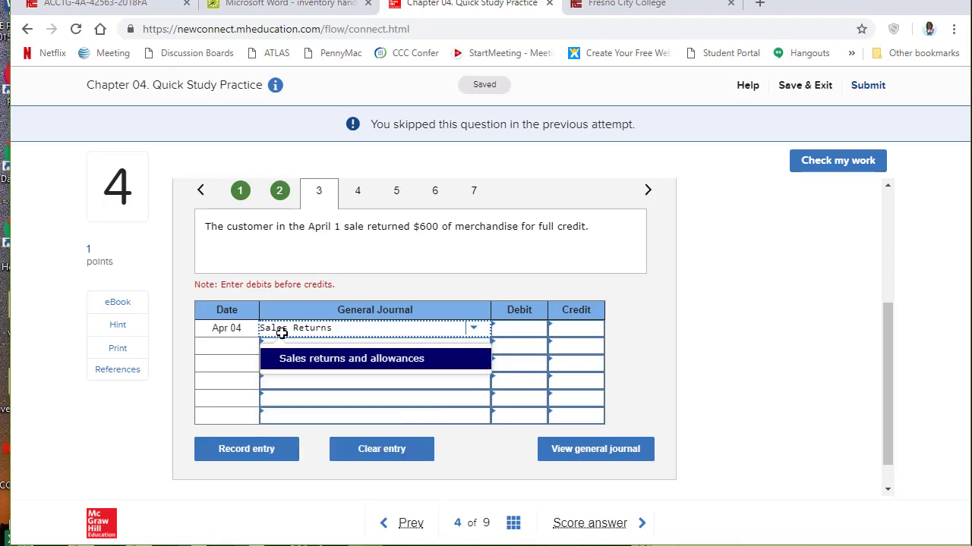
left_click(328, 361)
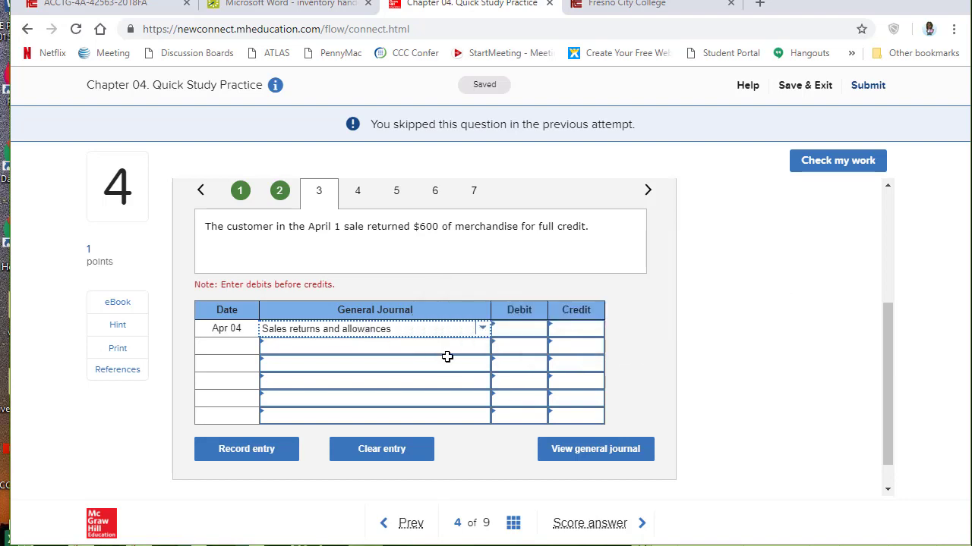
left_click(517, 328)
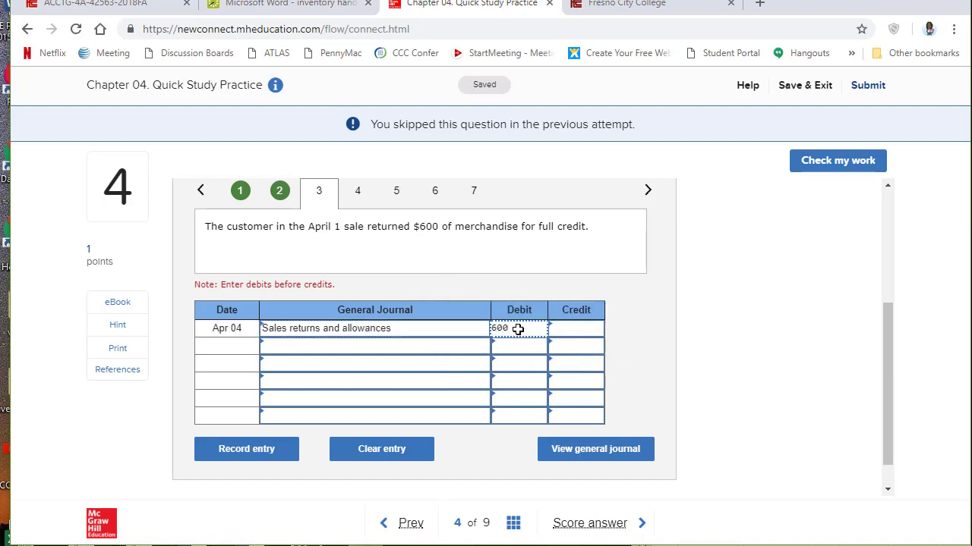
Credit Accounts receivable for 600 on the second line of entry 3 and record the entry.
left_click(421, 347)
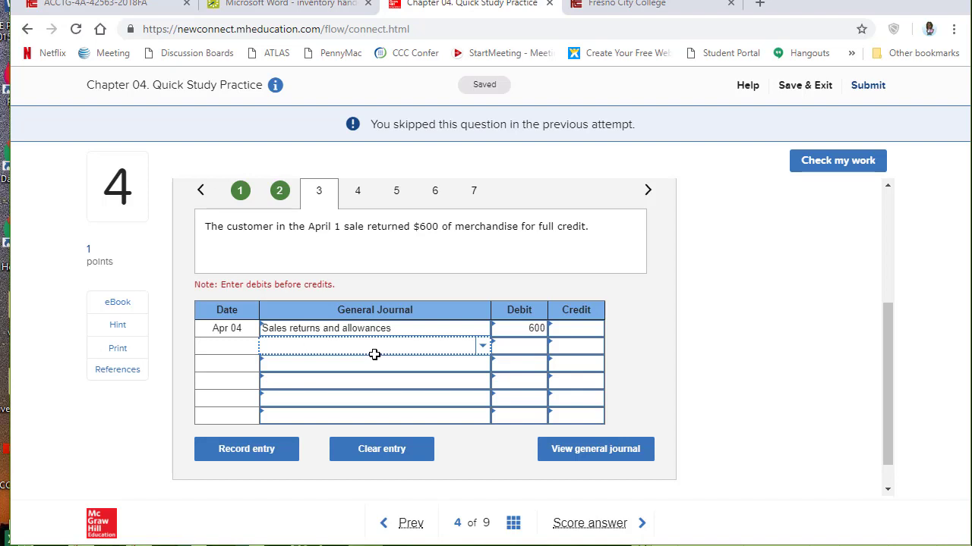
type("Accounts re")
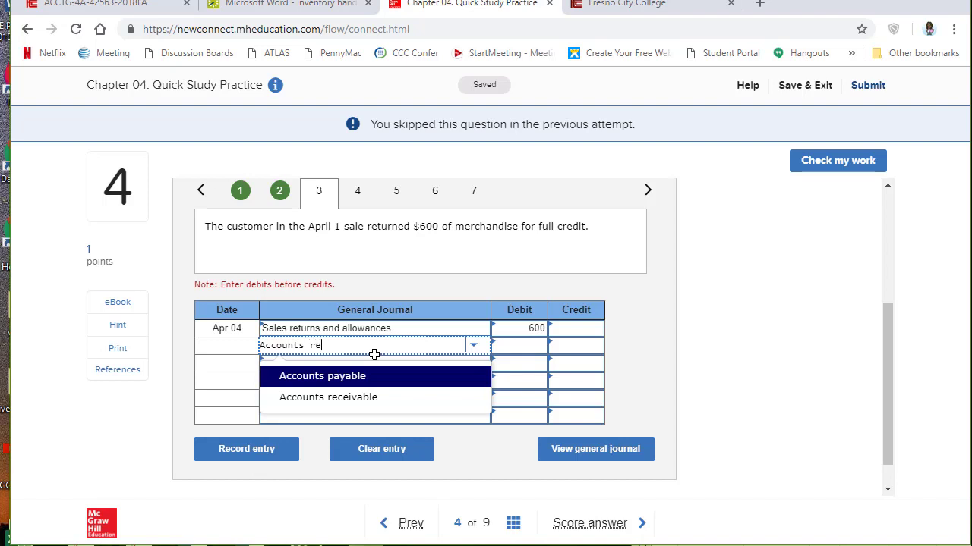
left_click(373, 378)
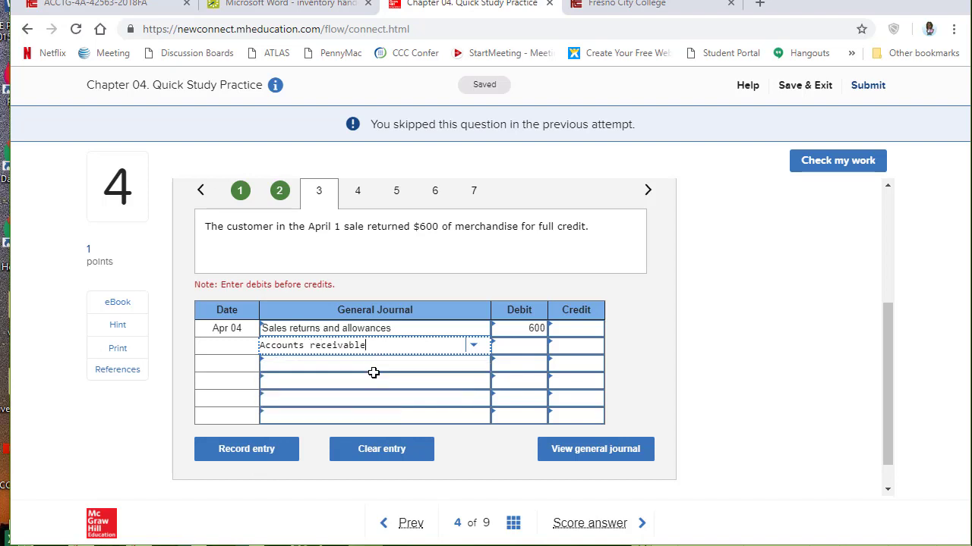
left_click(572, 350)
type("600")
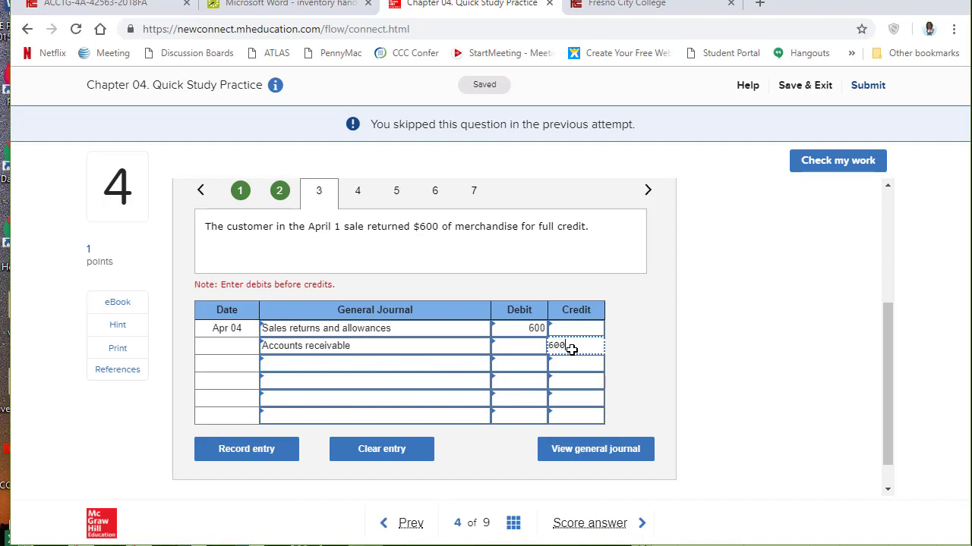
key("Tab")
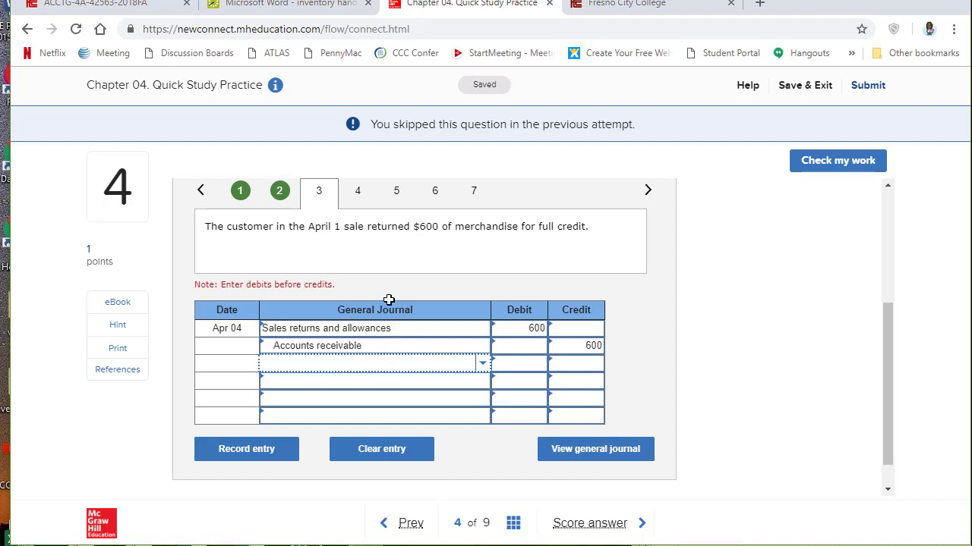
left_click(255, 450)
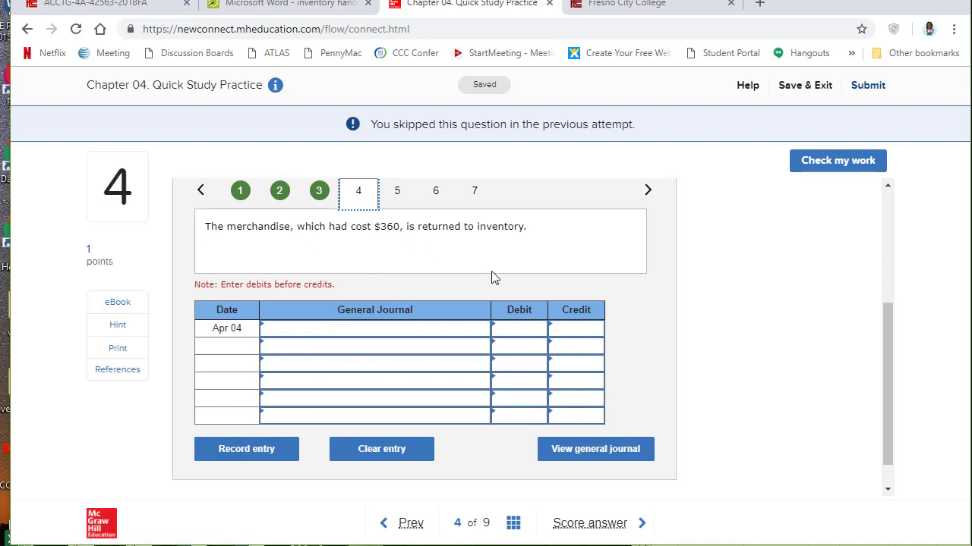
In entry 4, enter 360 as the first line's debit and 360 as the second line's credit.
left_click(533, 330)
left_click(574, 344)
type("360")
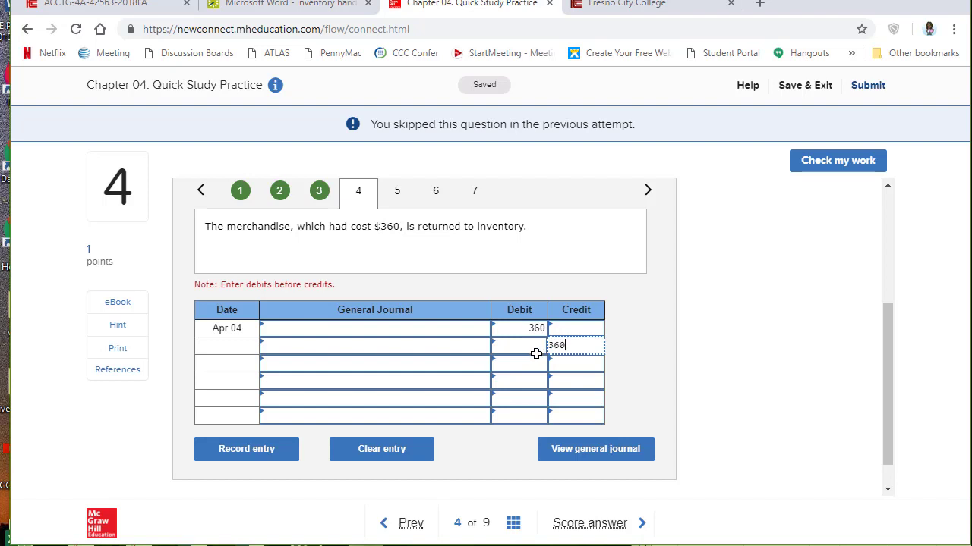
In entry 4, assign Merchandise inventory to the debit line and Cost of goods sold to the credit line, and record the entry.
left_click(446, 334)
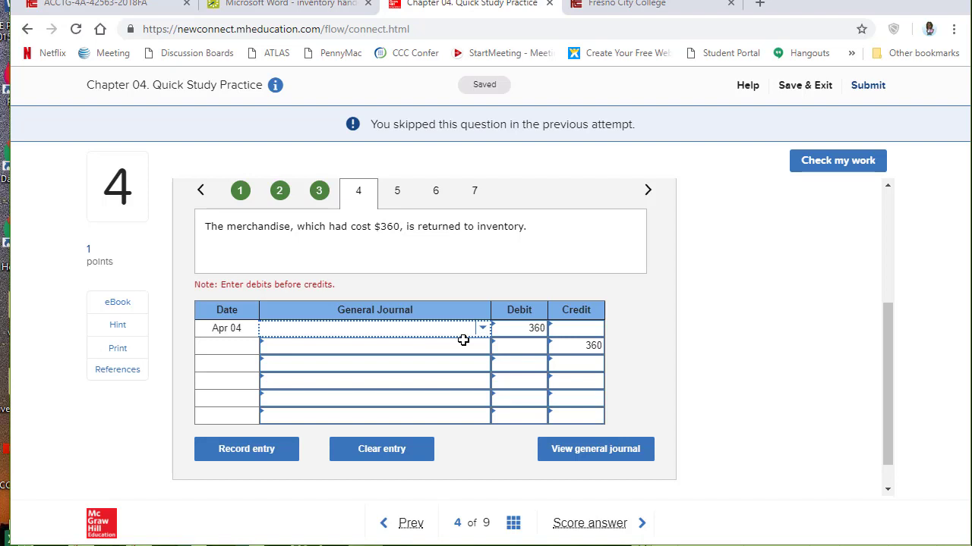
type("Merchan")
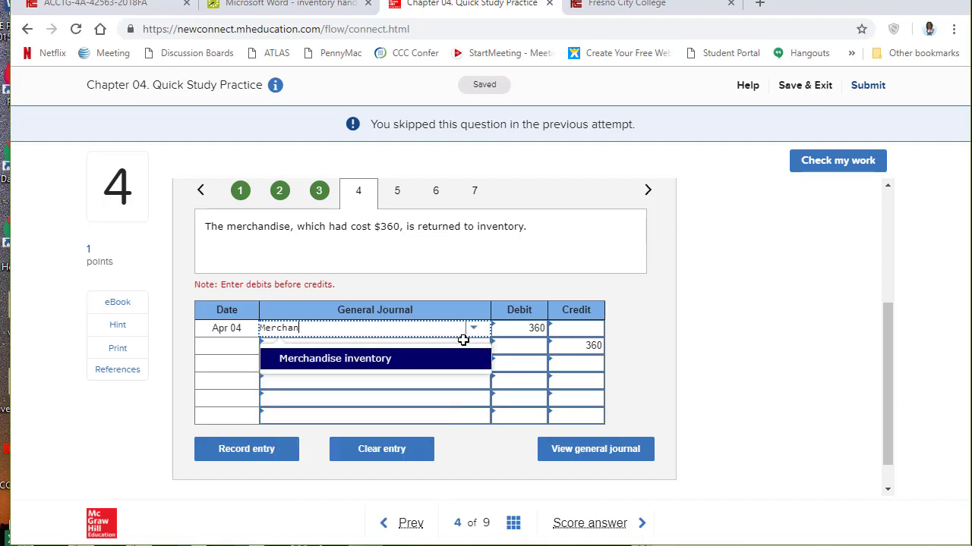
left_click(425, 363)
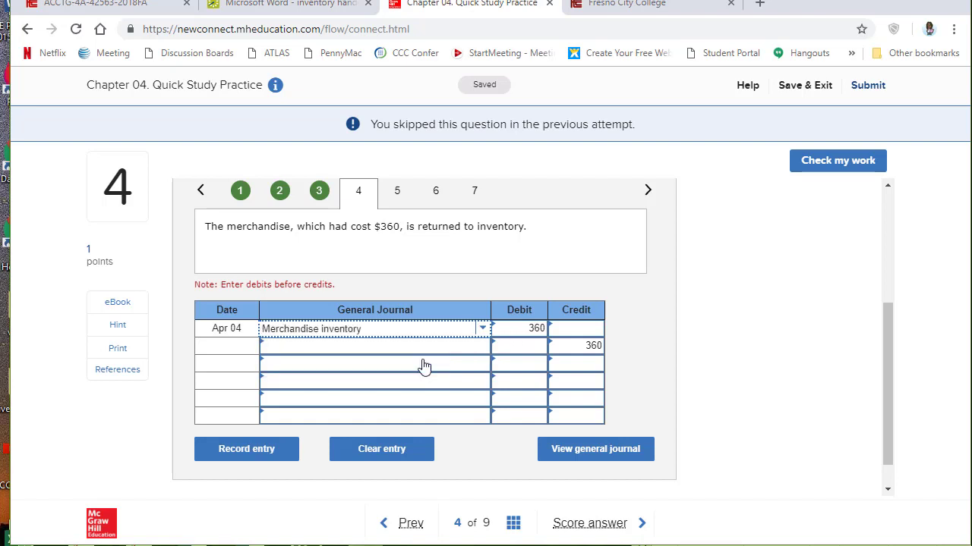
left_click(417, 347)
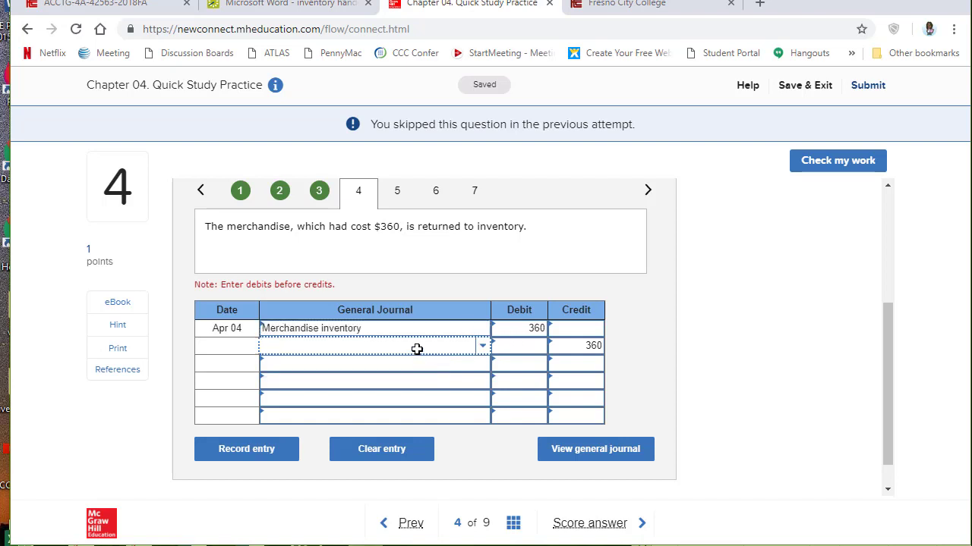
type("c")
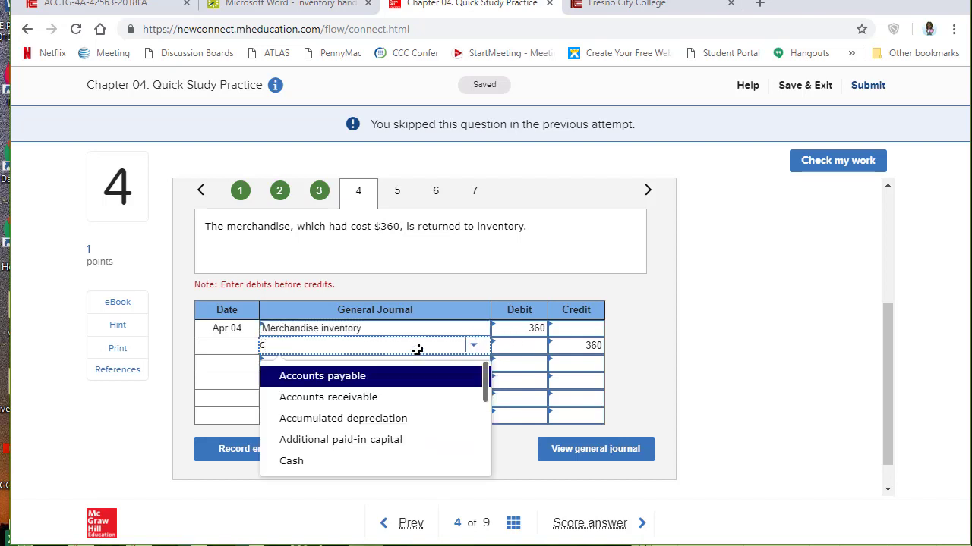
type("ost of")
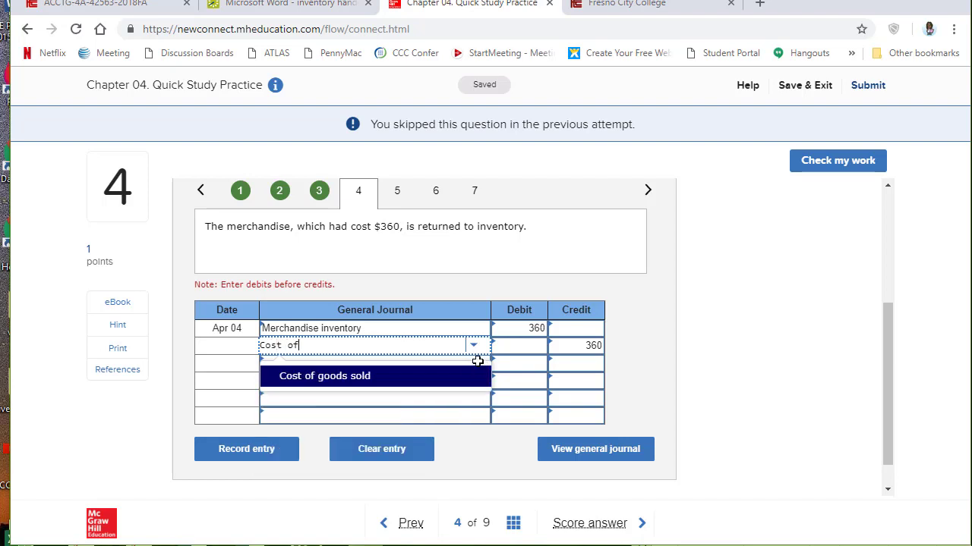
left_click(434, 374)
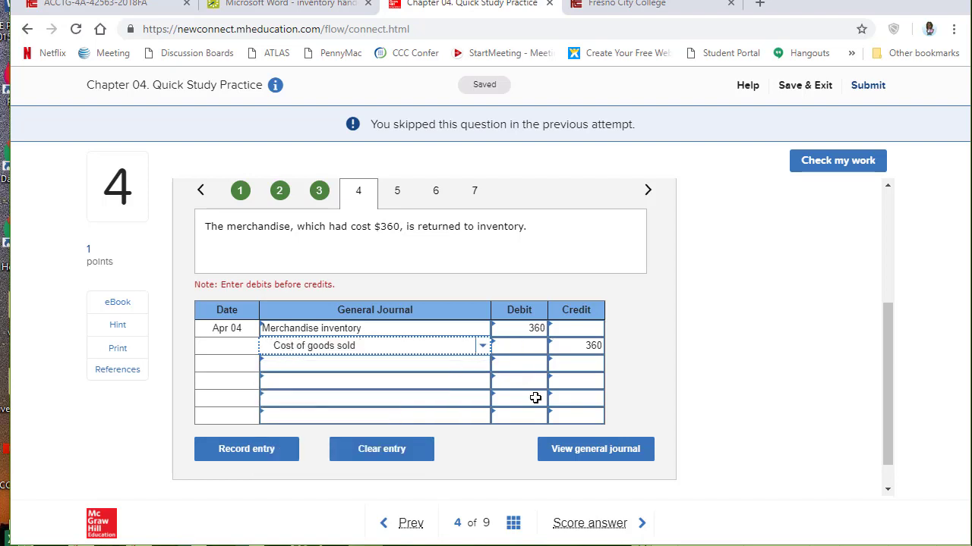
left_click(275, 456)
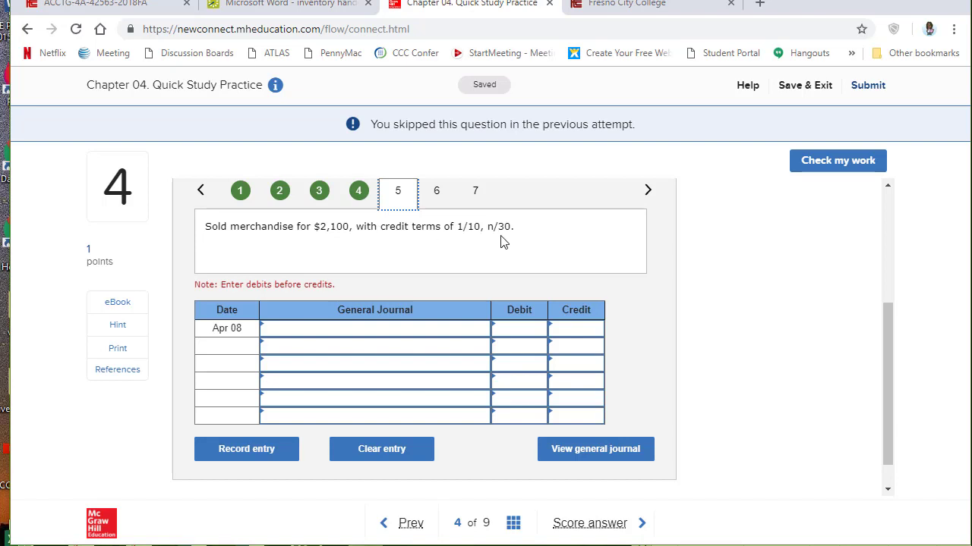
In entry 5 for the April 8 sale, debit Accounts receivable for 2,100 on the first line.
left_click(286, 330)
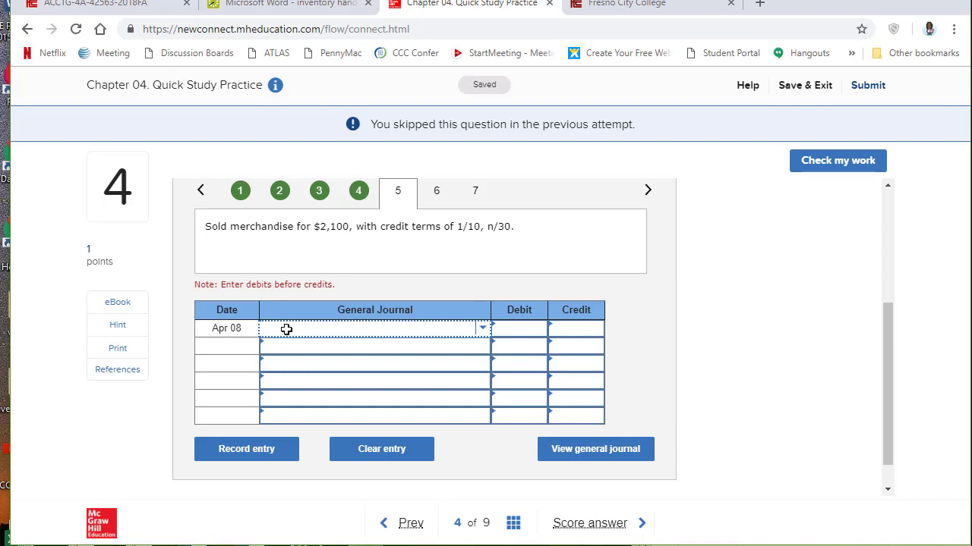
type("Acc")
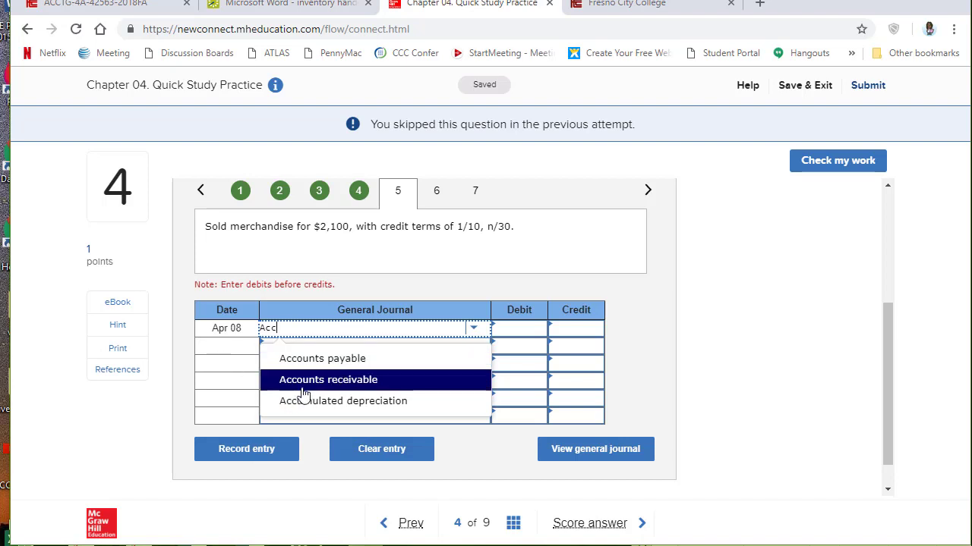
left_click(304, 380)
left_click(526, 328)
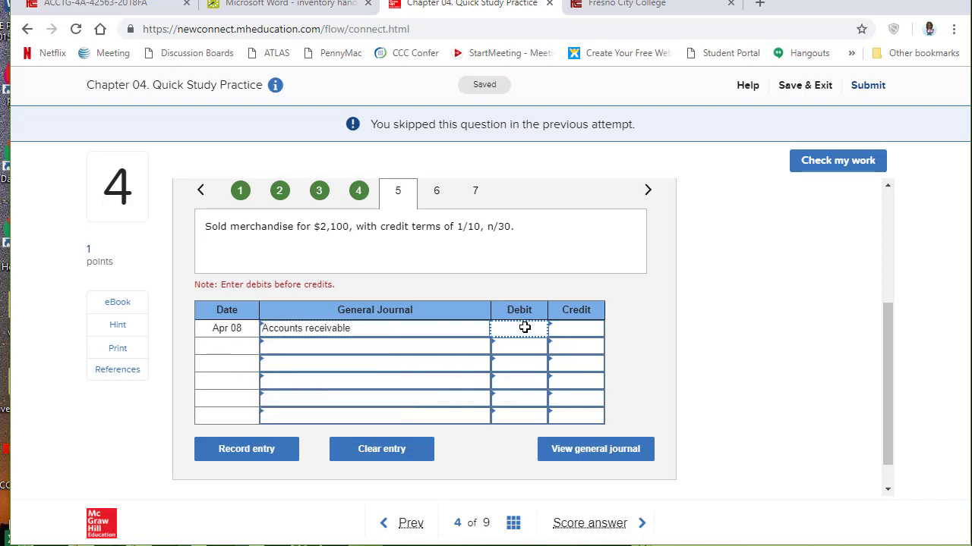
Credit Sales for 2,100 on the second line of entry 5 and record the entry.
left_click(564, 347)
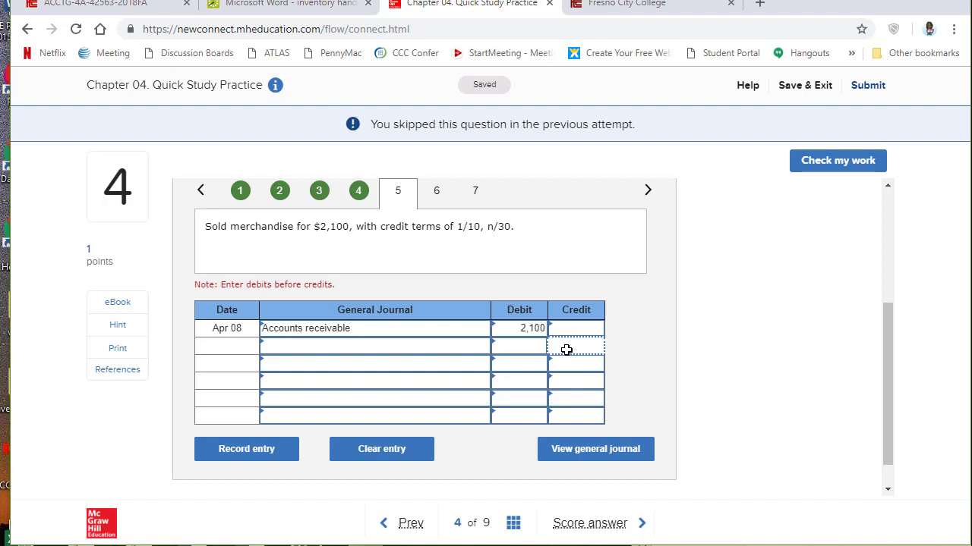
type("2100")
left_click(414, 345)
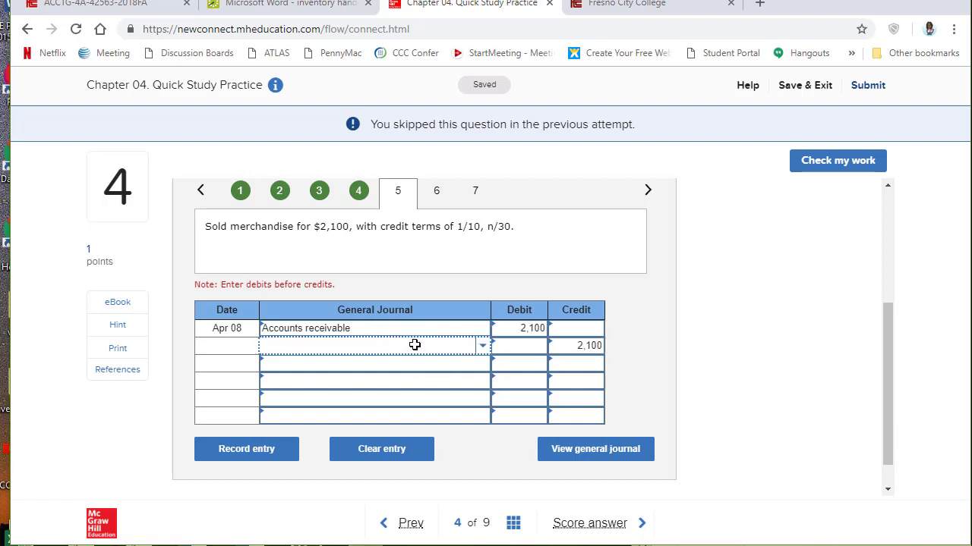
type("A")
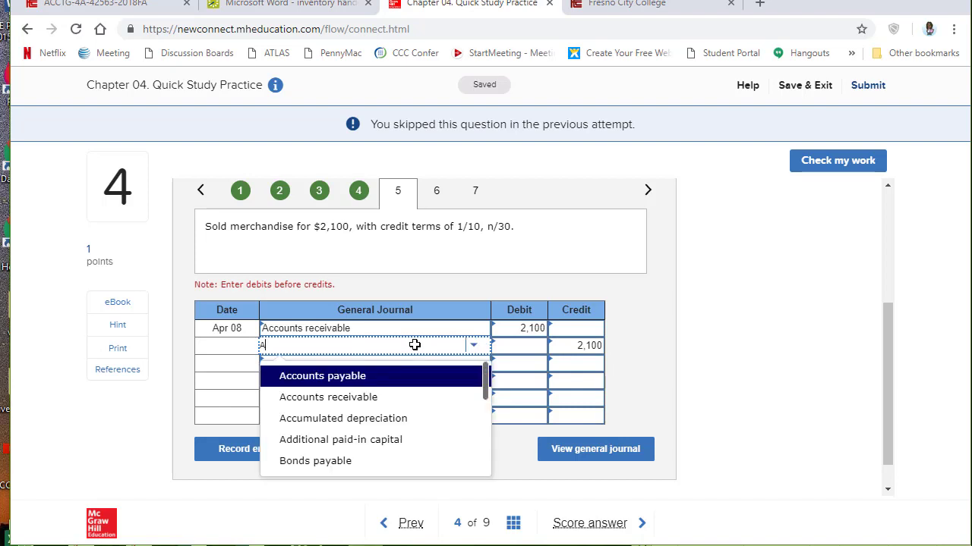
key("BackSpace")
type("Sale")
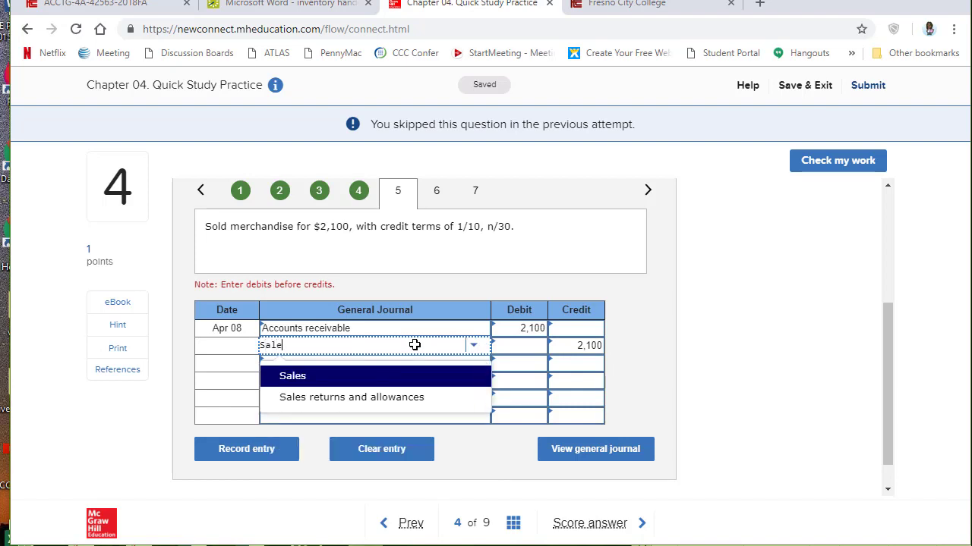
left_click(328, 376)
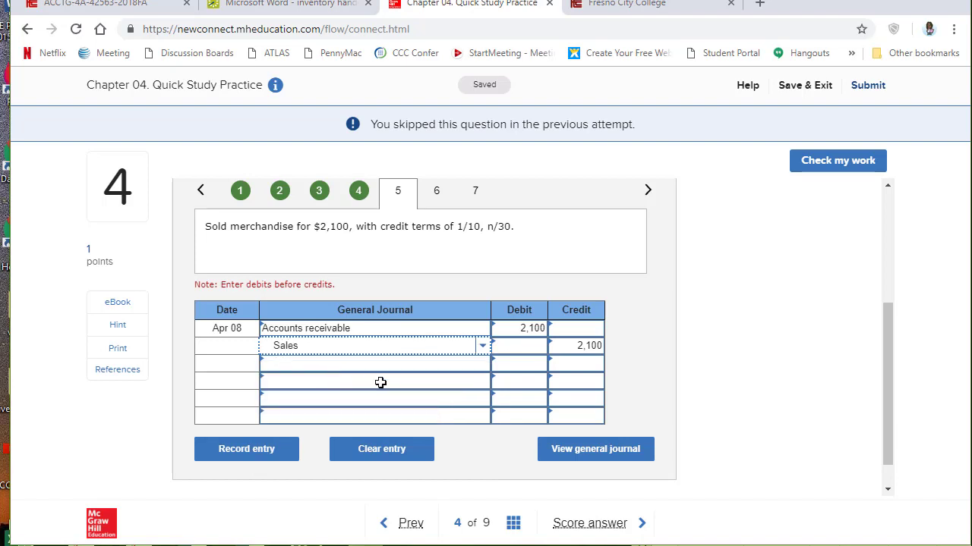
left_click(269, 454)
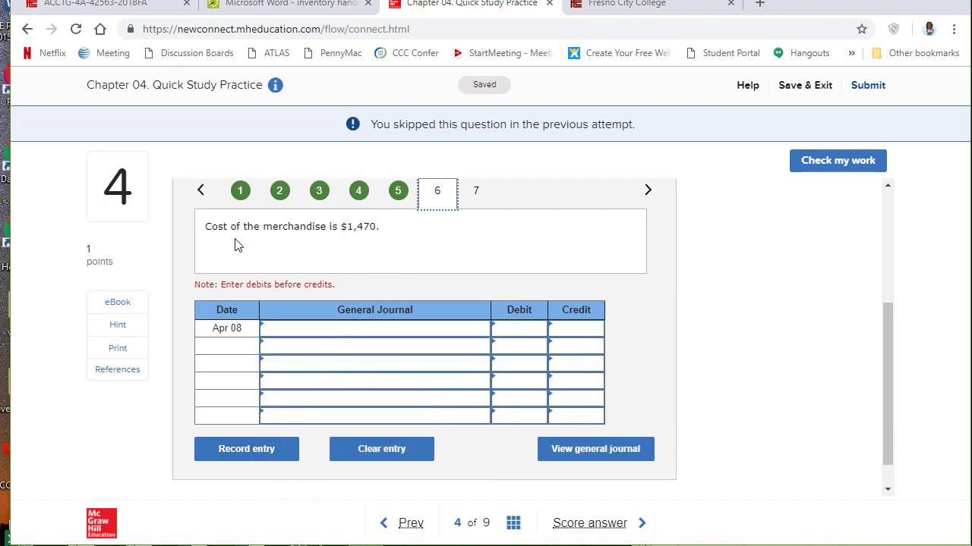
In entry 6 for the cost of the merchandise, enter 1,470 as the first line's debit and 1,470 as the second line's credit.
left_click(524, 332)
type("1470")
left_click(567, 344)
type("1,47")
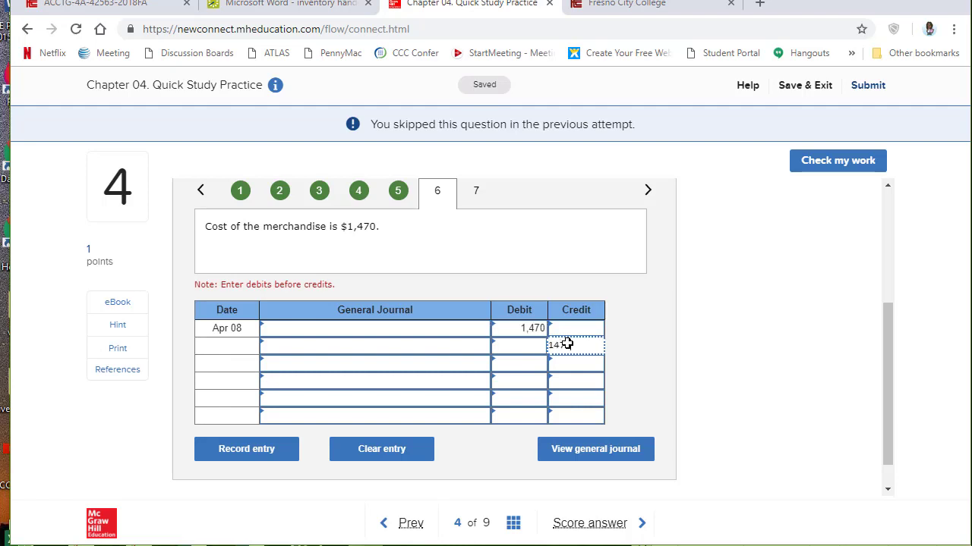
type("0")
In entry 6, assign Cost of goods sold to the debit line and Merchandise inventory to the credit line, and record the entry.
left_click(410, 332)
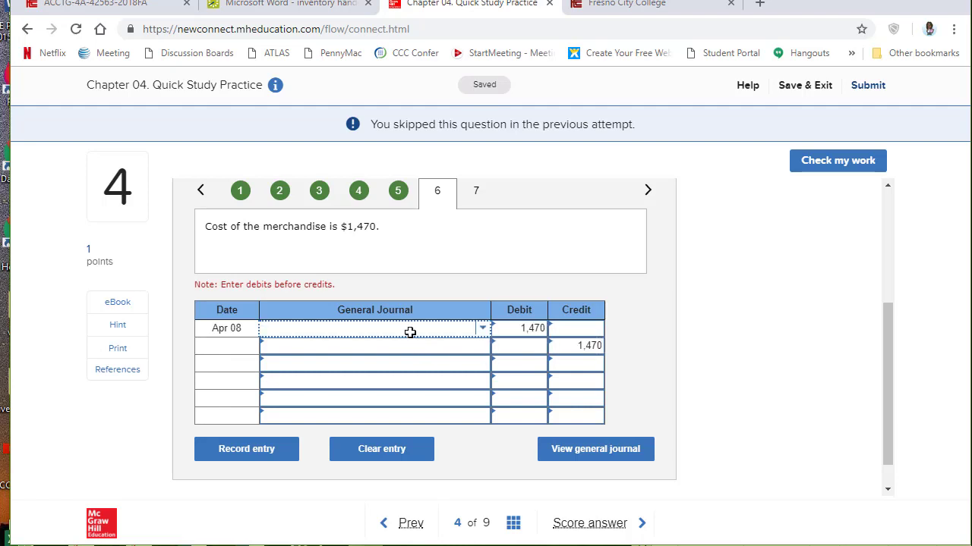
type("Co")
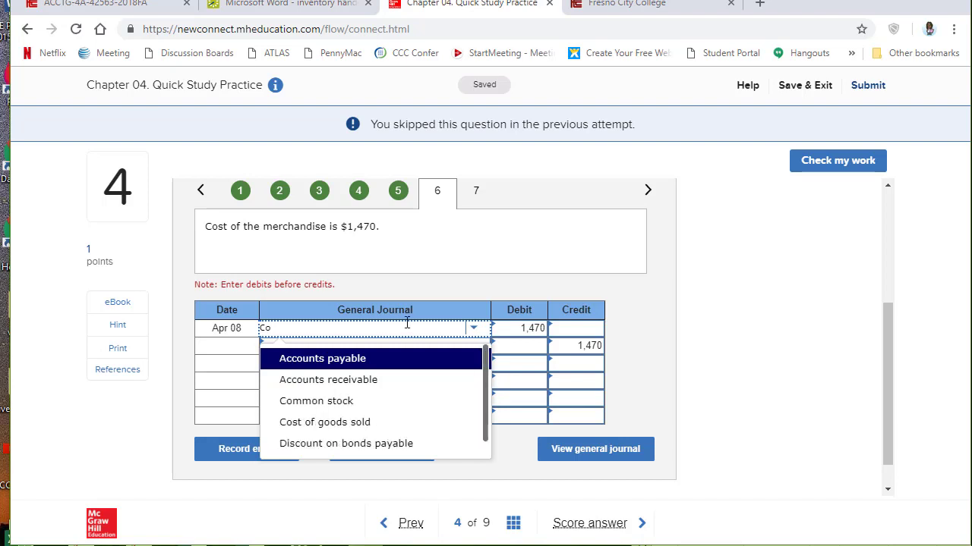
left_click(369, 429)
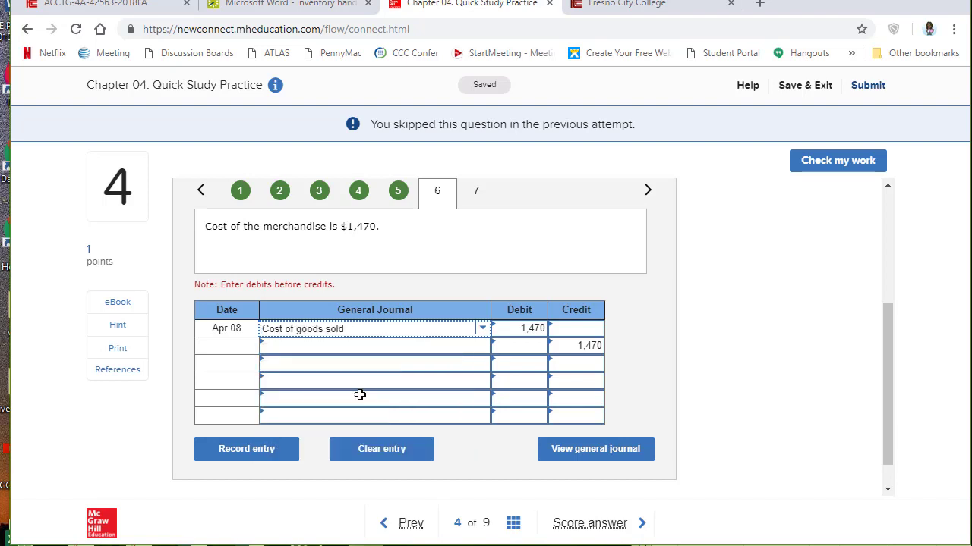
left_click(319, 348)
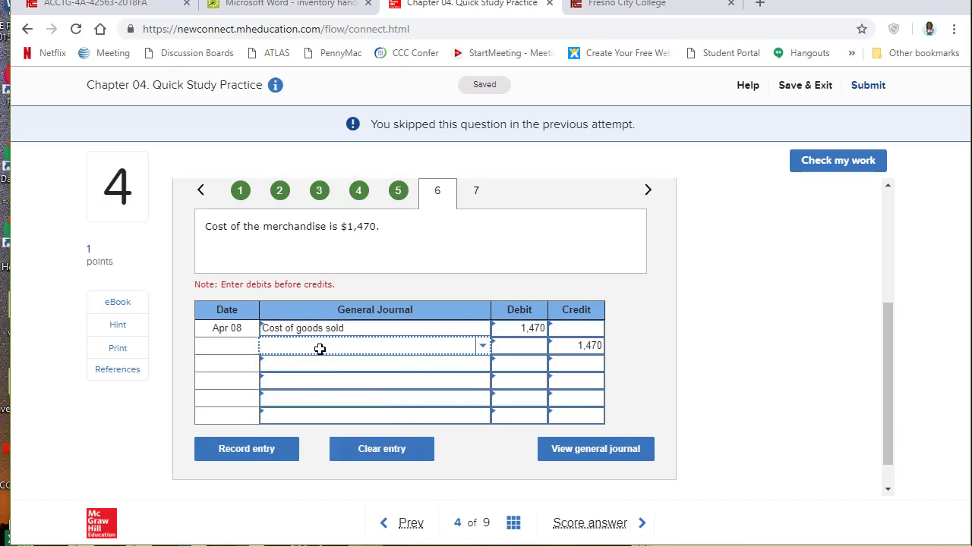
type("Merc")
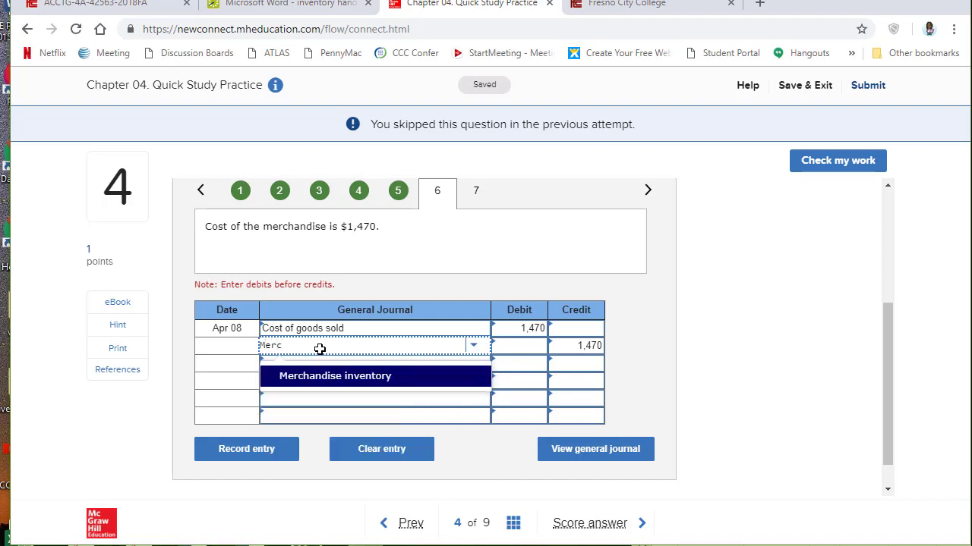
left_click(381, 376)
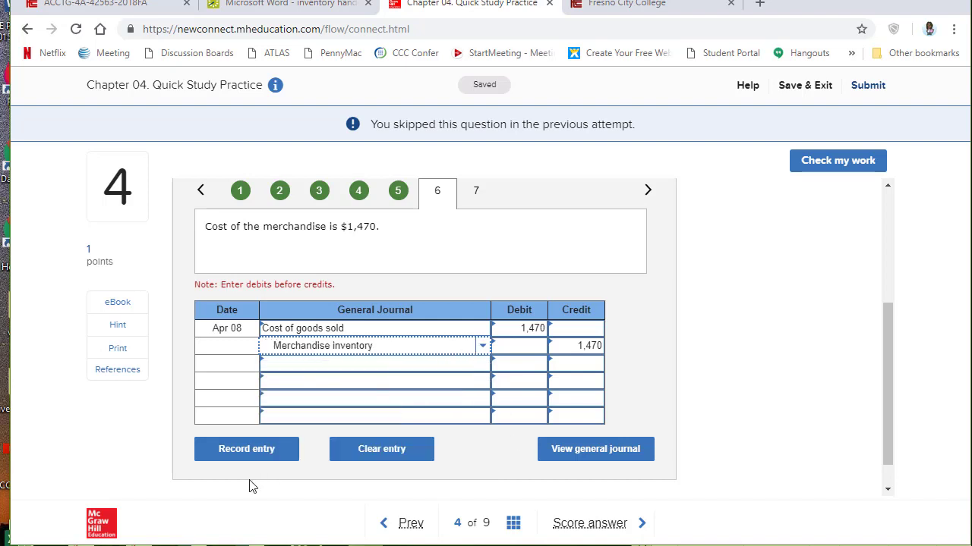
left_click(243, 454)
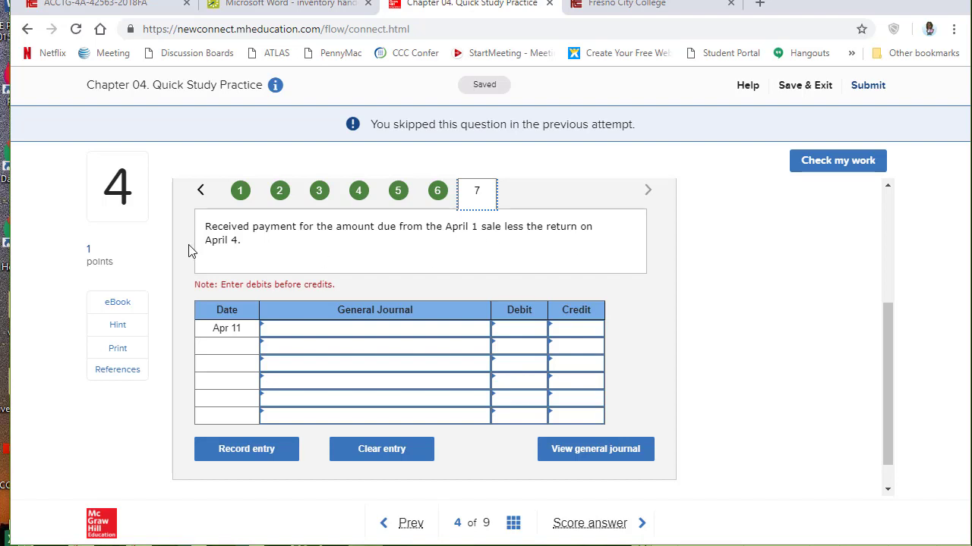
Review entries 1 and 3, and in Excel's Accounts Receivable T-account enter 5,200 in B3 and 600 in C3.
left_click(243, 194)
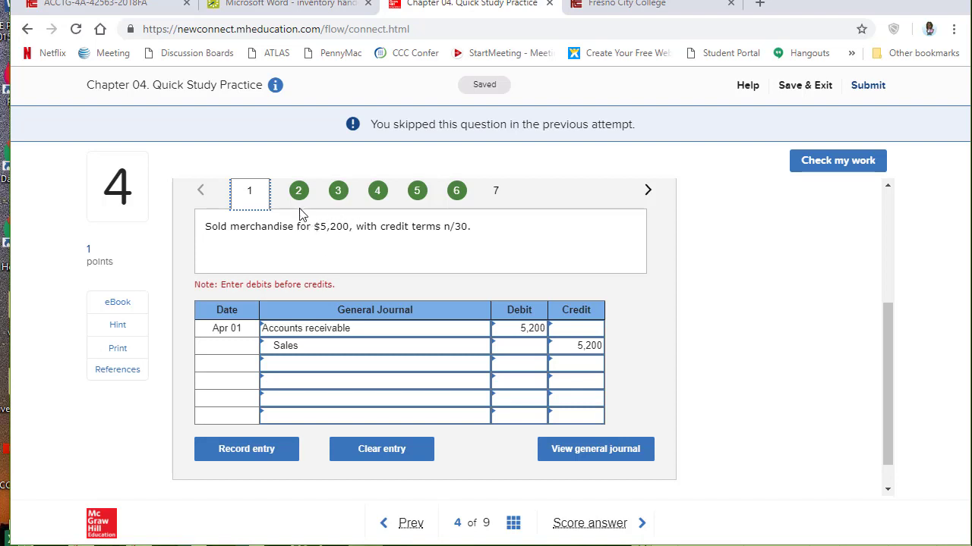
left_click(338, 191)
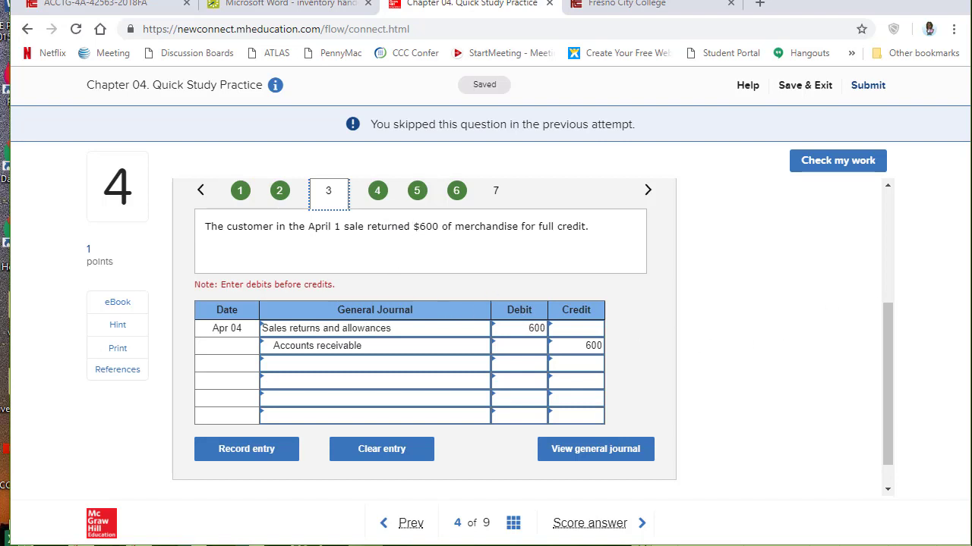
key("alt+Tab")
left_click(728, 314)
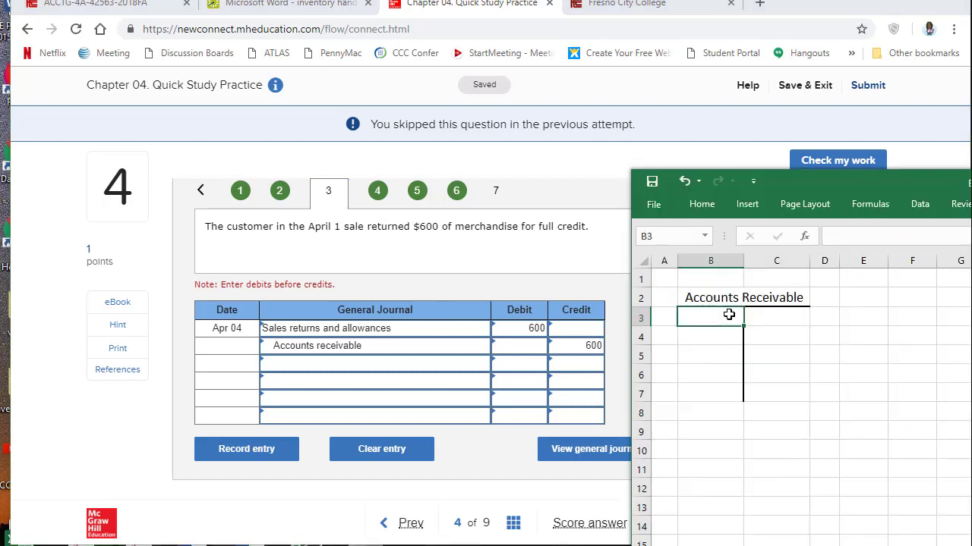
type("5200")
left_click(789, 316)
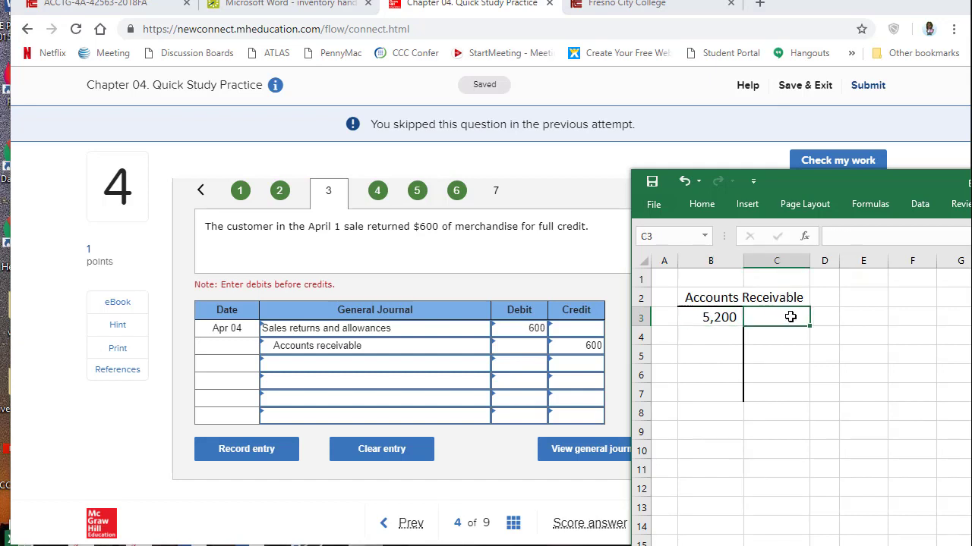
type("600")
Calculate the Accounts Receivable balance in cell B4 with the formula +B3-C3.
left_click(717, 338)
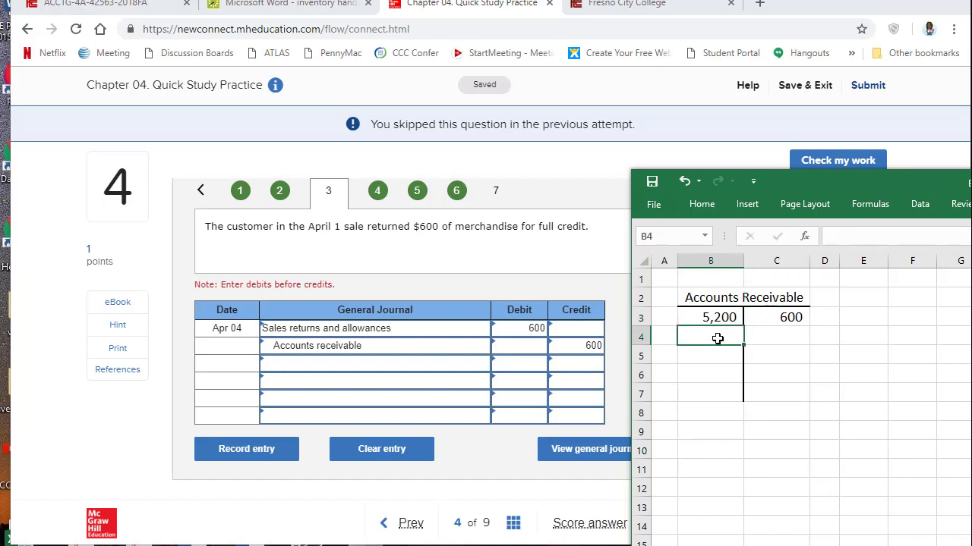
type("+")
key("Up")
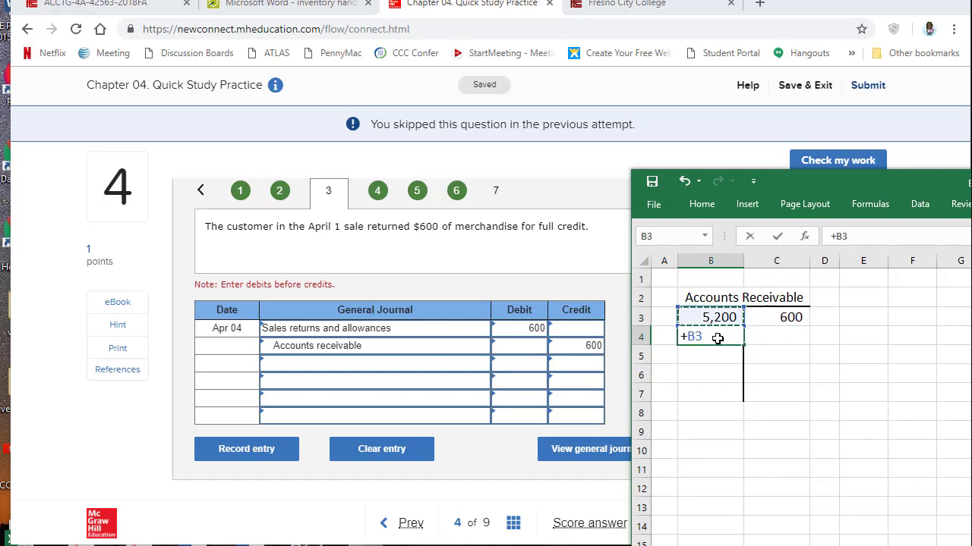
type("-")
key("Right")
key("Up")
key("Return")
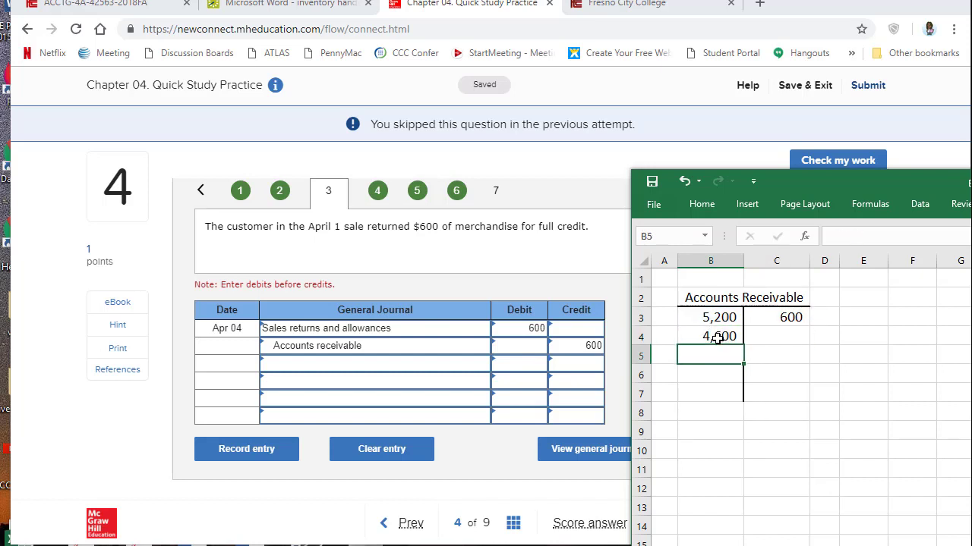
key("Up")
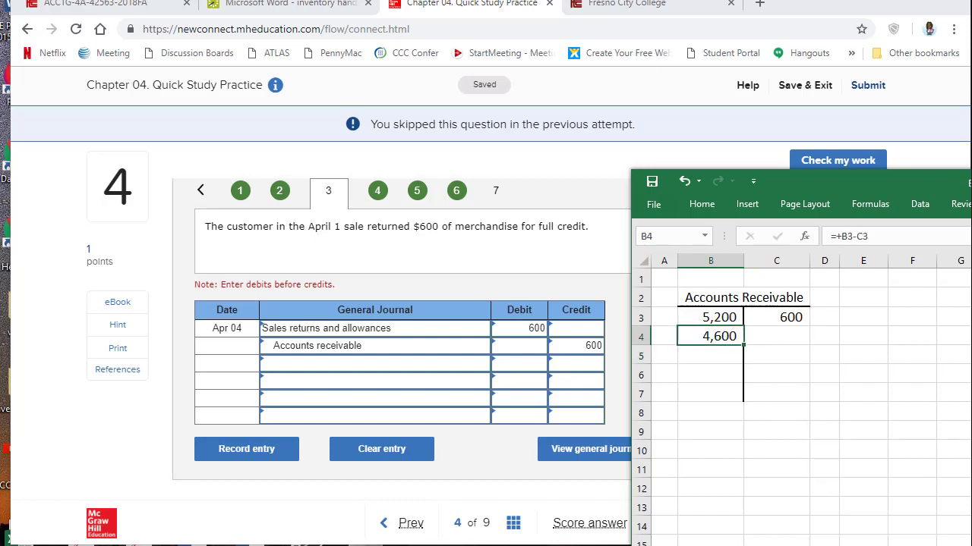
Return to the Connect worksheet's entry 7 and enter 4,600 as the first line's debit and 4,600 as the second line's credit.
left_click(497, 199)
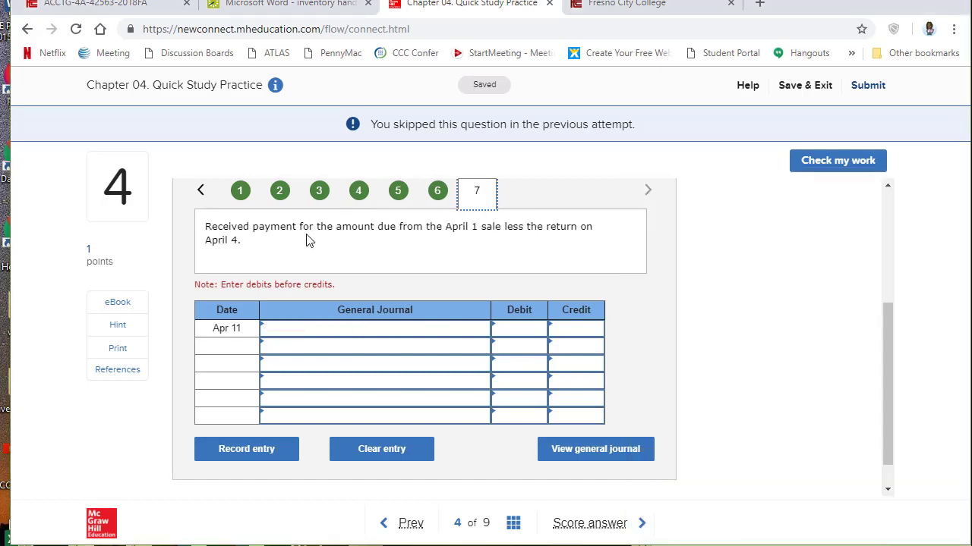
left_click(515, 329)
left_click(575, 347)
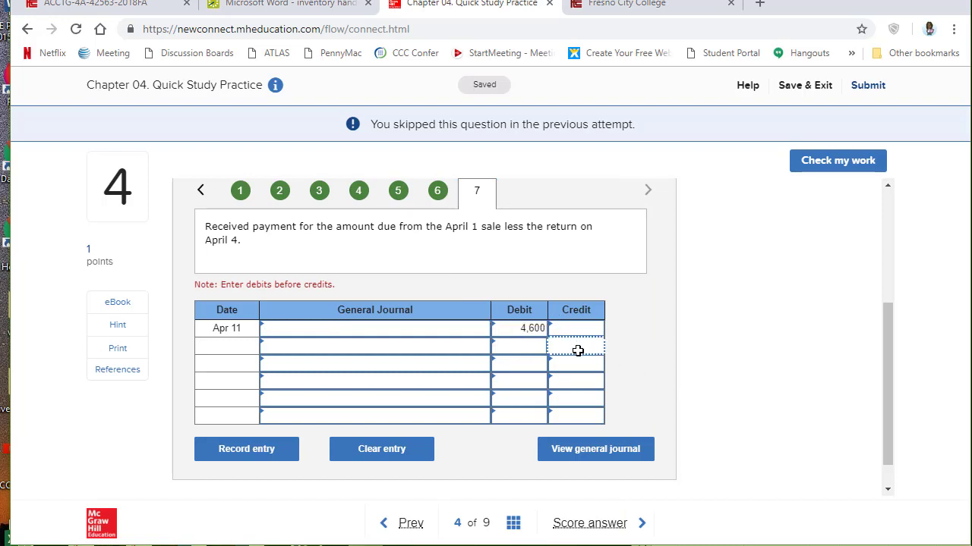
type("4600")
Assign Cash to entry 7's debit line and Accounts receivable to its credit line, and record the entry and check the work.
left_click(389, 331)
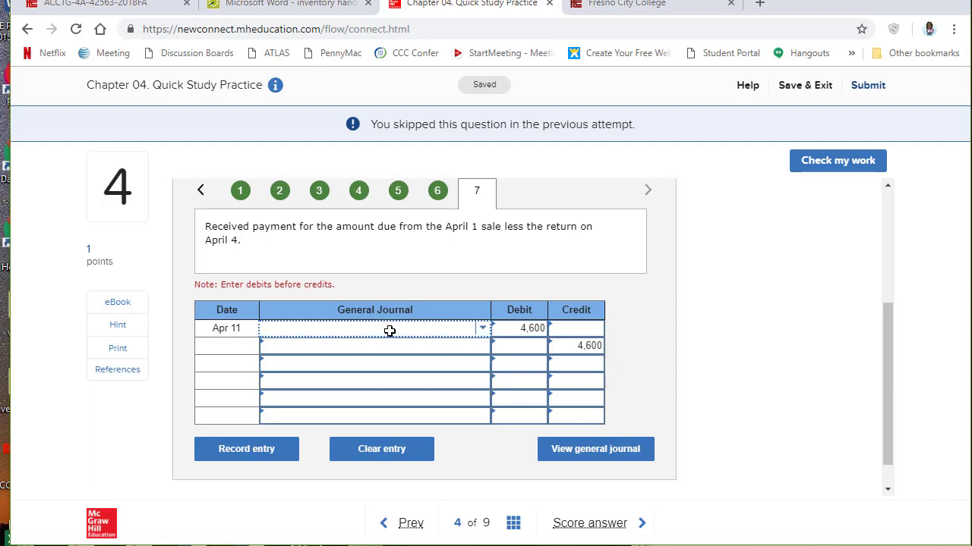
type("Cash")
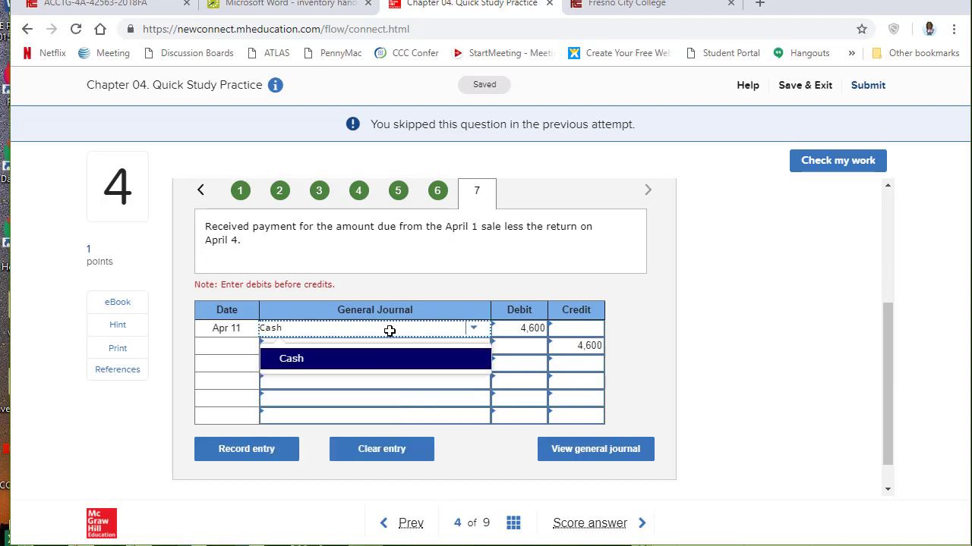
key("Tab")
left_click(385, 349)
type("Accounts")
left_click(389, 402)
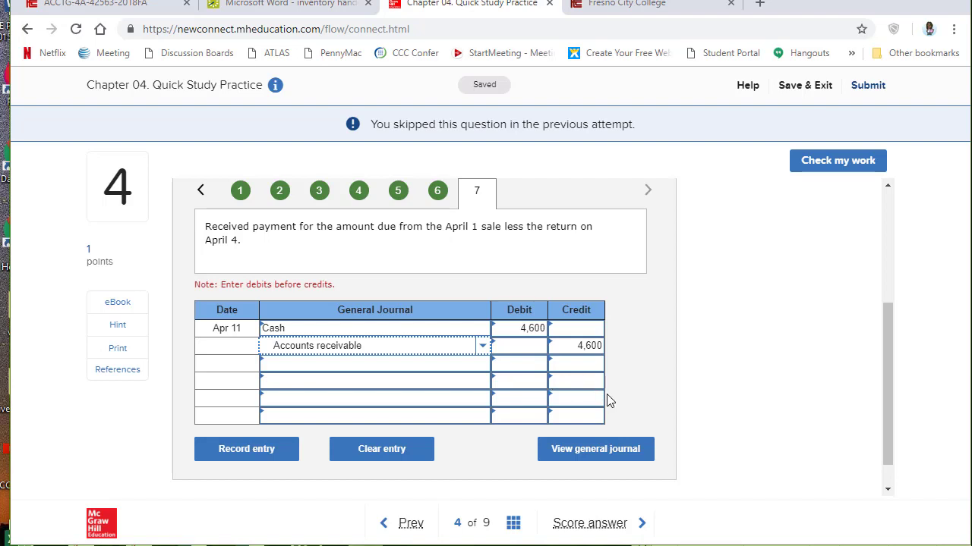
left_click(291, 453)
left_click(778, 166)
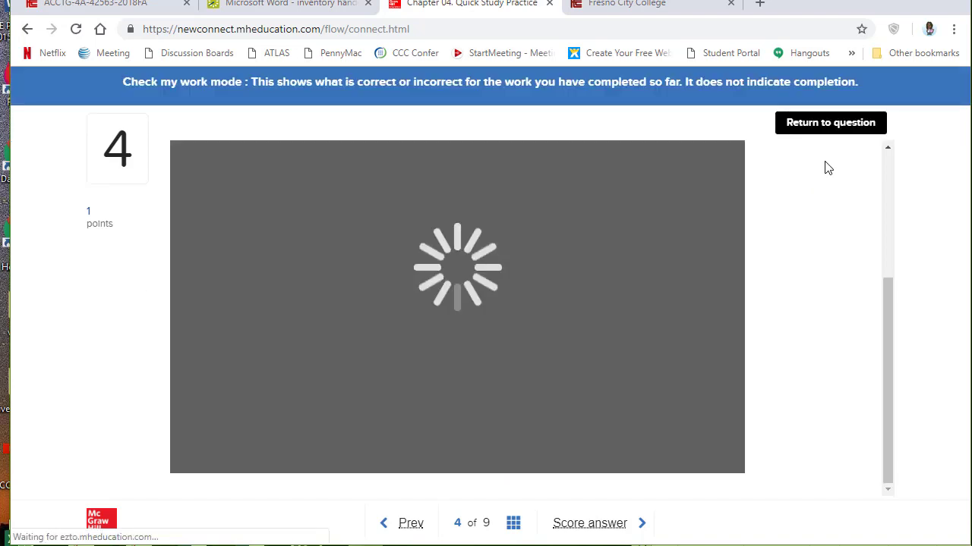